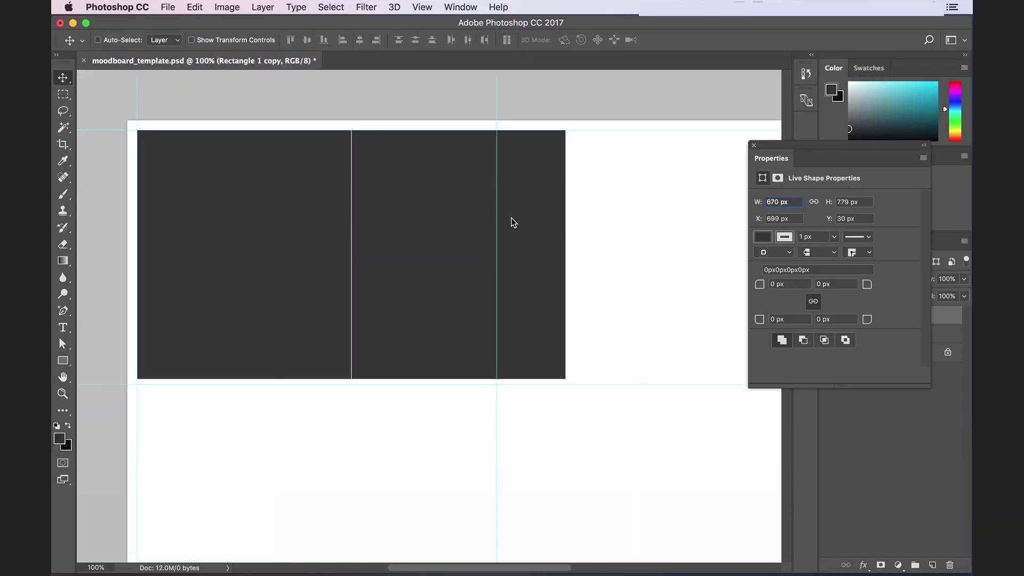
Draw another dark gray rectangle over one of the template's boxes
{"action": "left_click_drag", "start_coordinate": [509, 222], "coordinate": [495, 206]}
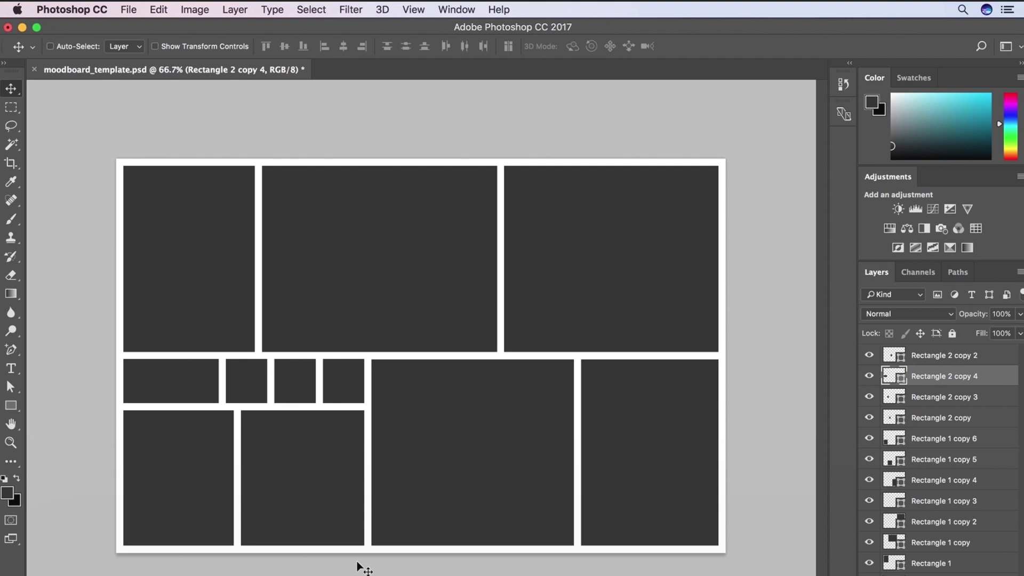
Place the dog teepee jpg on the mood board, scaled to about 73%
{"action": "left_click", "coordinate": [154, 561]}
{"action": "left_click", "coordinate": [370, 496]}
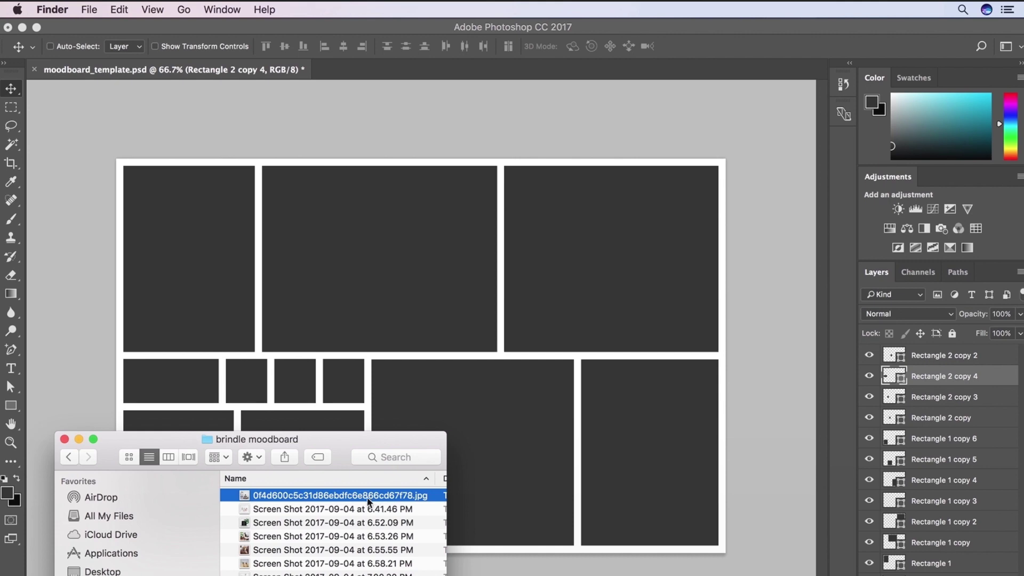
{"action": "left_click_drag", "start_coordinate": [369, 501], "coordinate": [416, 274]}
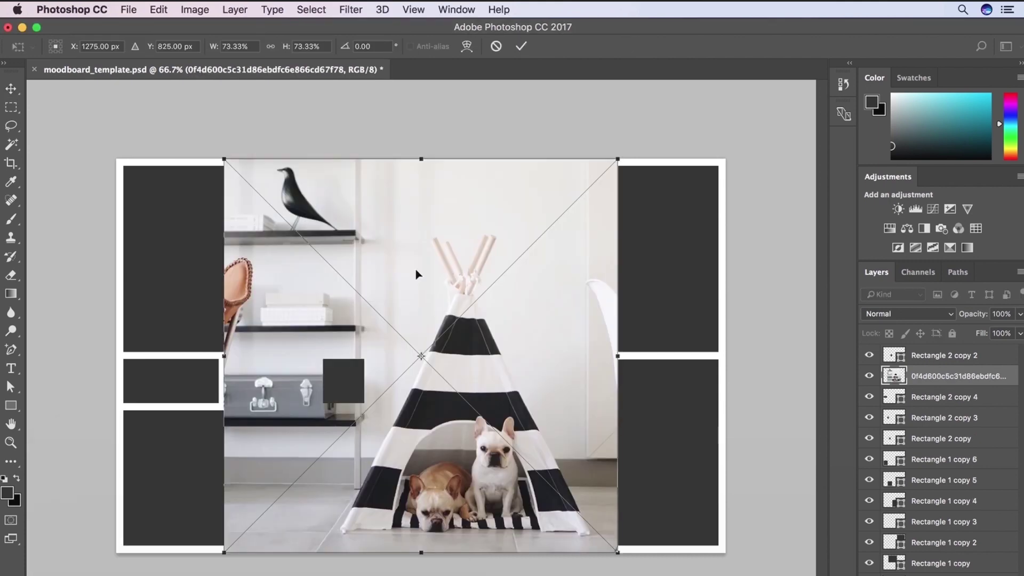
{"action": "key", "text": "Return"}
{"action": "left_click_drag", "start_coordinate": [525, 411], "coordinate": [520, 379]}
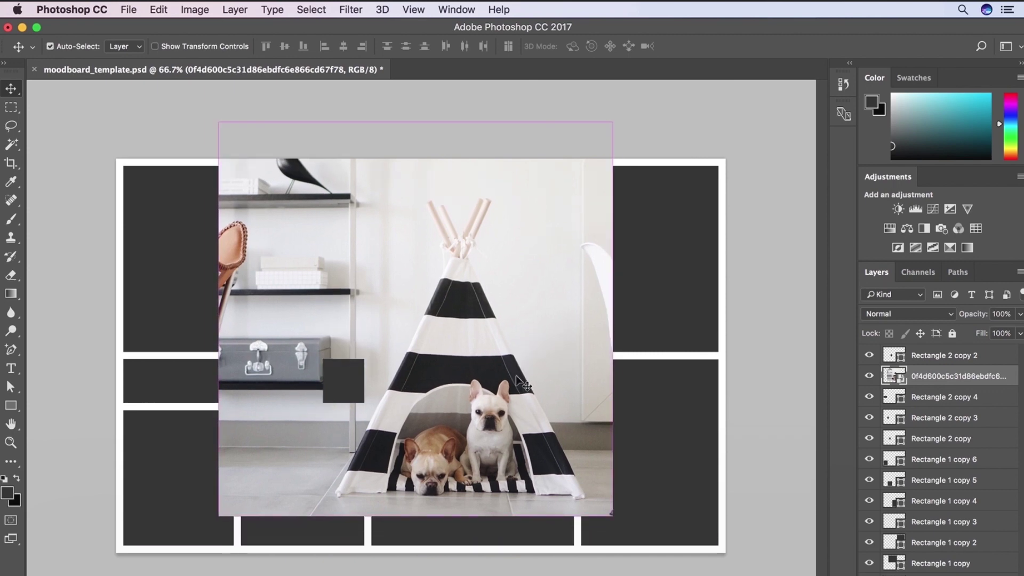
{"action": "key", "text": "super+t"}
{"action": "left_click_drag", "start_coordinate": [612, 514], "coordinate": [482, 368]}
{"action": "key", "text": "Return"}
{"action": "left_click_drag", "start_coordinate": [467, 328], "coordinate": [648, 387]}
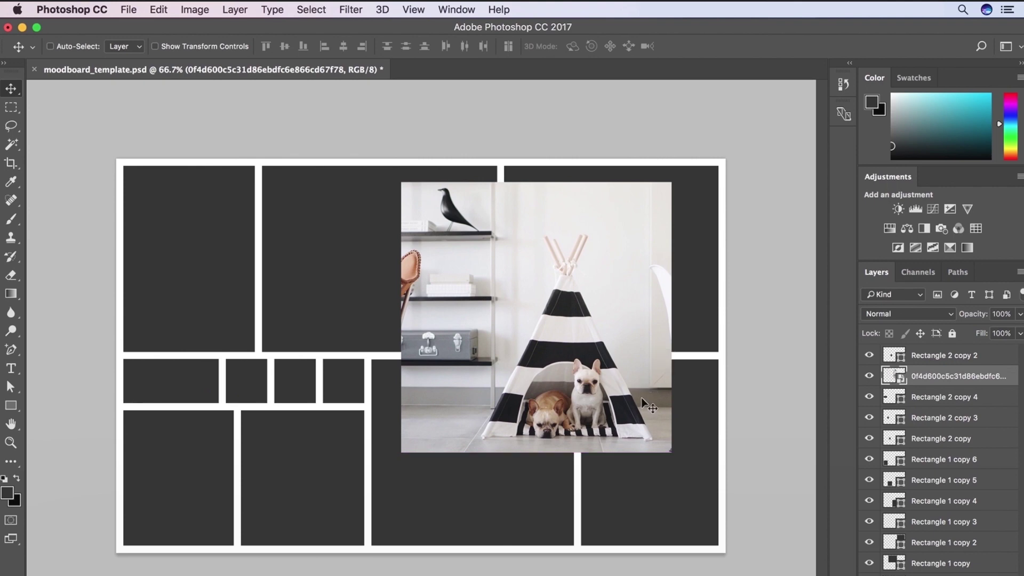
Stack the dog photo above Rectangle 1 copy and clip it into the top-middle box
{"action": "right_click", "coordinate": [392, 314]}
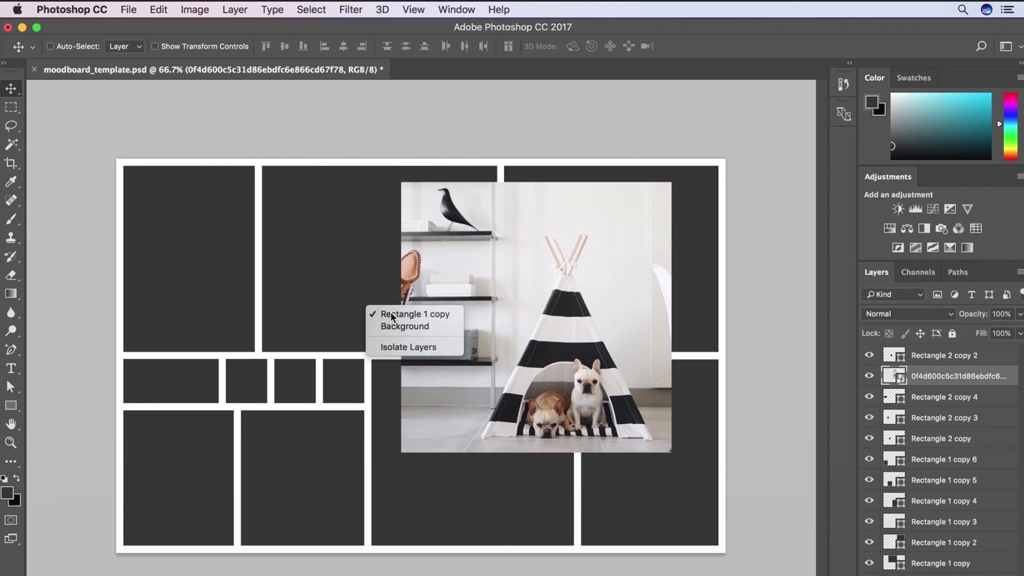
{"action": "left_click", "coordinate": [391, 315]}
{"action": "right_click", "coordinate": [315, 267]}
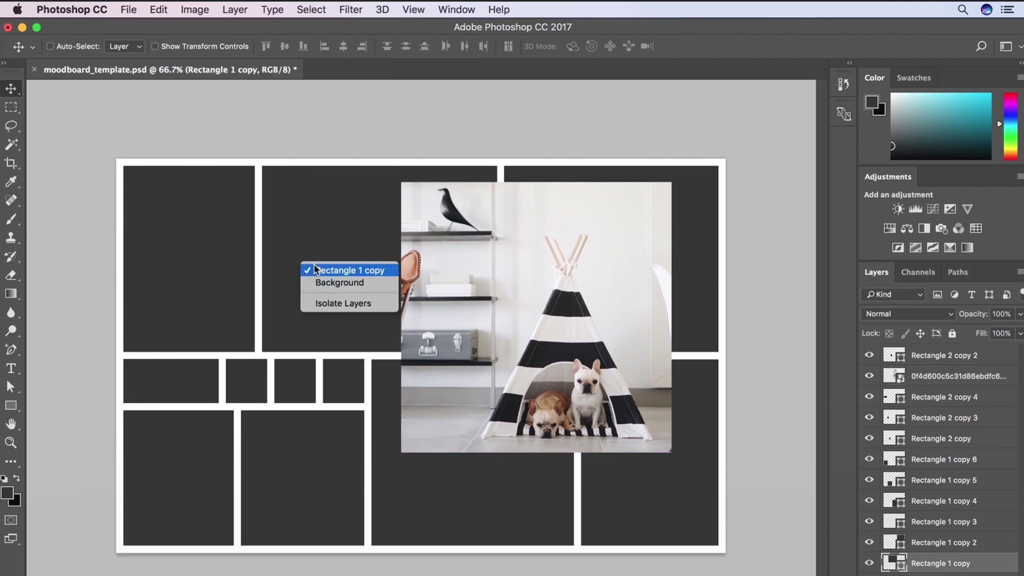
{"action": "left_click", "coordinate": [461, 302]}
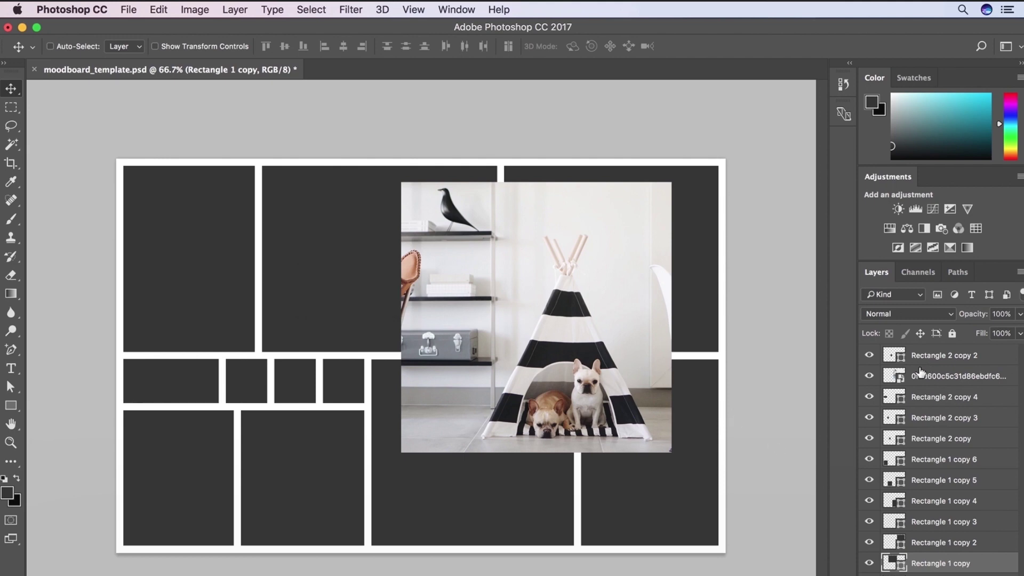
{"action": "left_click_drag", "start_coordinate": [921, 371], "coordinate": [925, 552]}
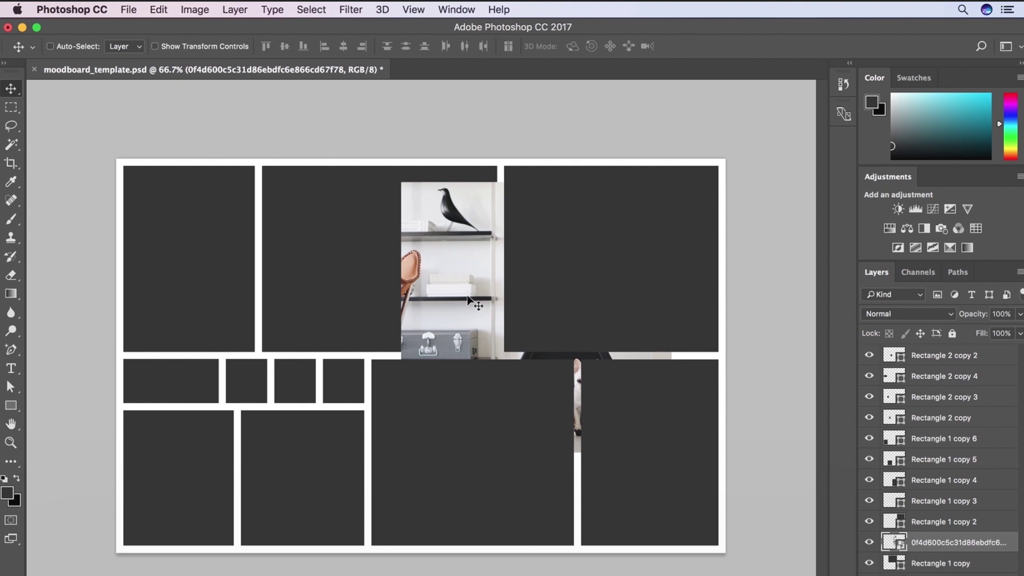
{"action": "left_click_drag", "start_coordinate": [471, 263], "coordinate": [359, 241]}
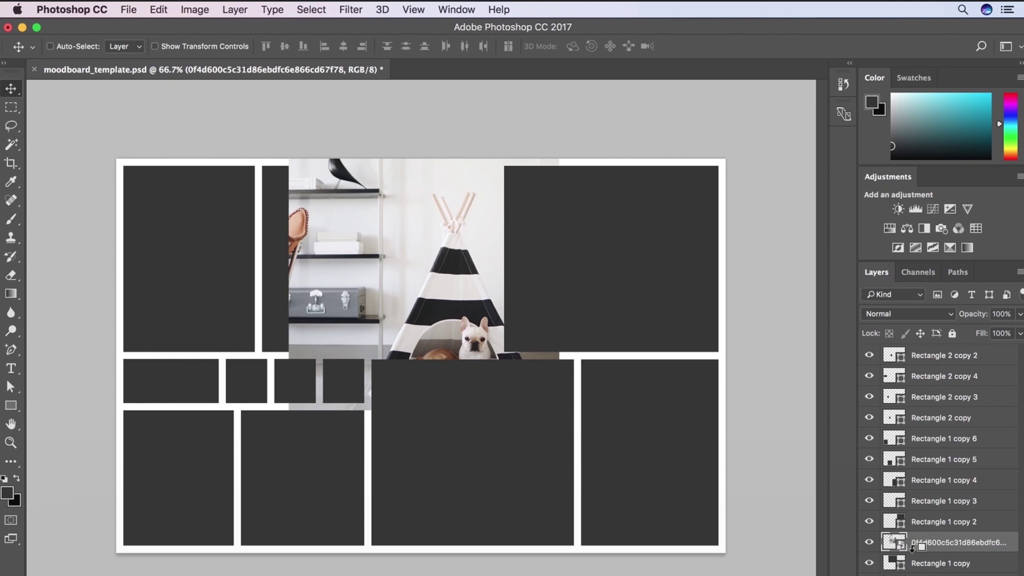
{"action": "left_click", "coordinate": [910, 549], "text": "alt"}
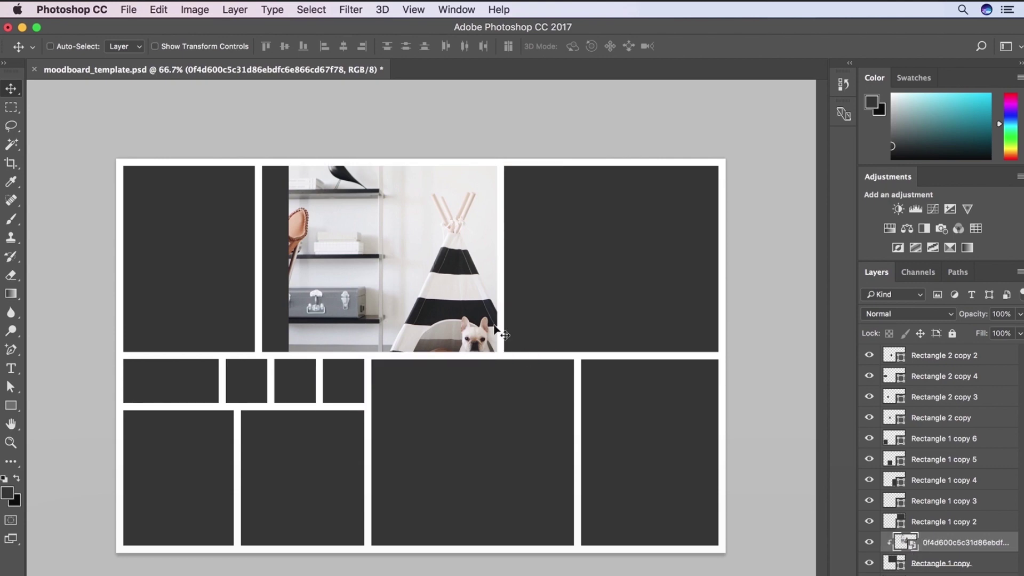
Scale the clipped dog photo to about 44% and raise it to fit the box
{"action": "left_click_drag", "start_coordinate": [501, 311], "coordinate": [451, 311]}
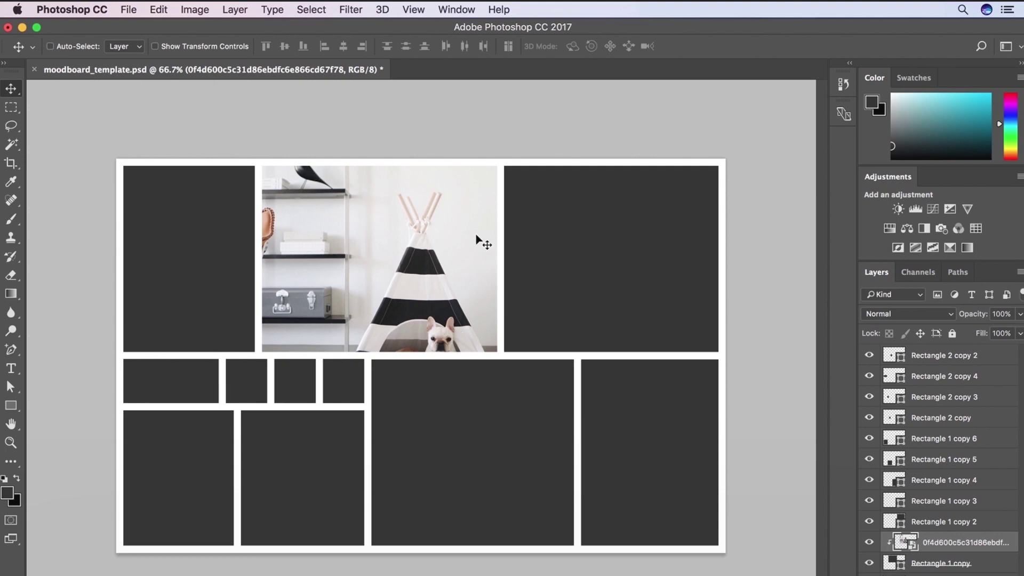
{"action": "key", "text": "super+t"}
{"action": "left_click_drag", "start_coordinate": [527, 413], "coordinate": [511, 378]}
{"action": "left_click_drag", "start_coordinate": [254, 137], "coordinate": [257, 145]}
{"action": "left_click_drag", "start_coordinate": [361, 290], "coordinate": [362, 272]}
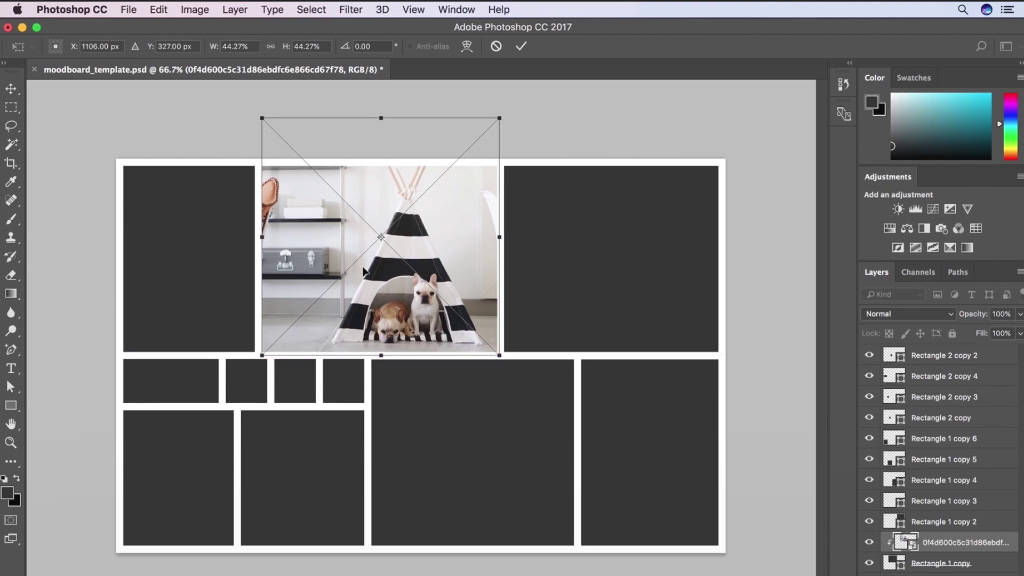
{"action": "key", "text": "Return"}
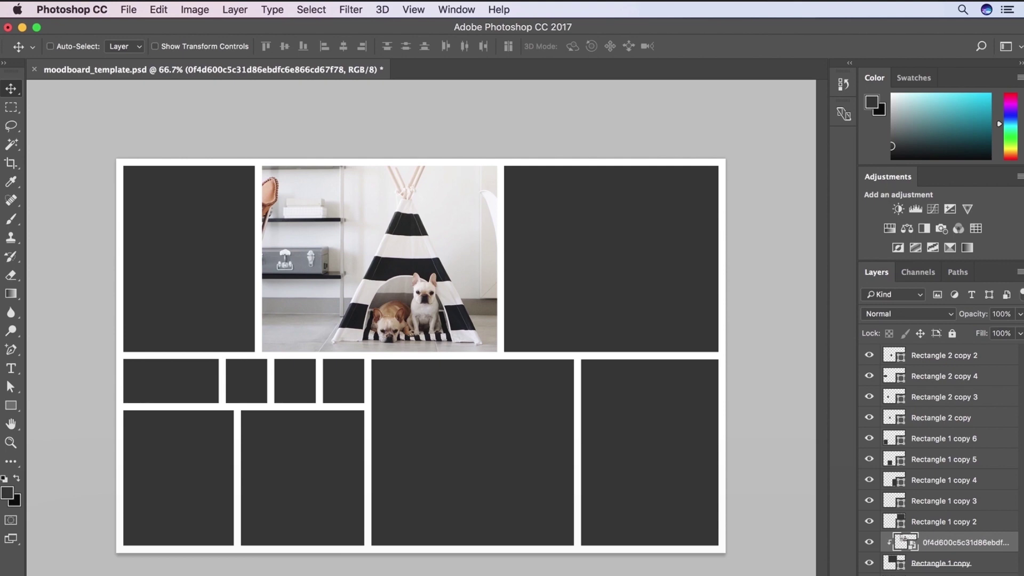
Place the 6.52.09 PM letter board screenshot onto the mood board
{"action": "mouse_move", "coordinate": [288, 569]}
{"action": "left_click", "coordinate": [165, 569]}
{"action": "left_click_drag", "start_coordinate": [438, 427], "coordinate": [461, 380]}
{"action": "left_click", "coordinate": [460, 449]}
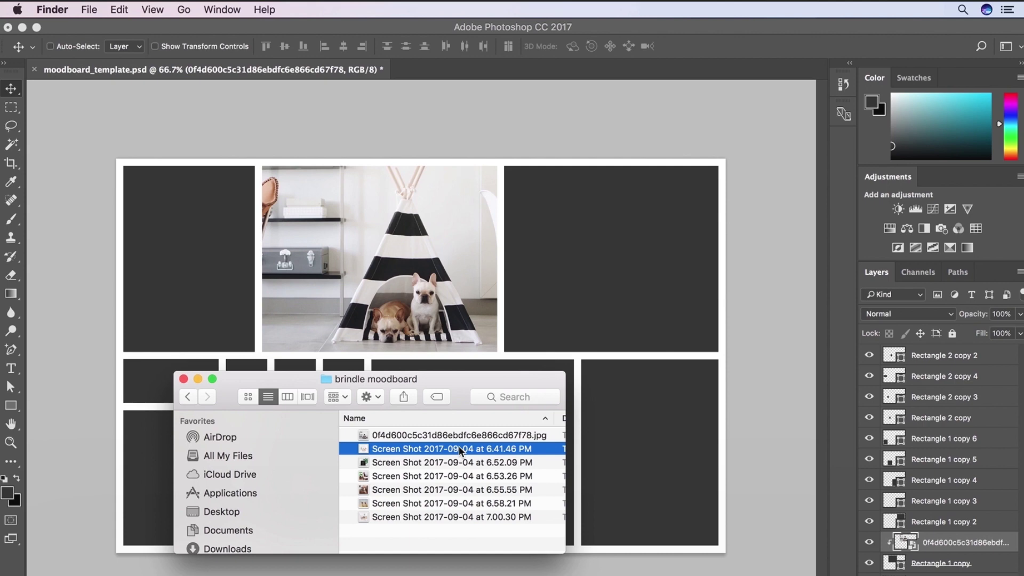
{"action": "left_click", "coordinate": [456, 462]}
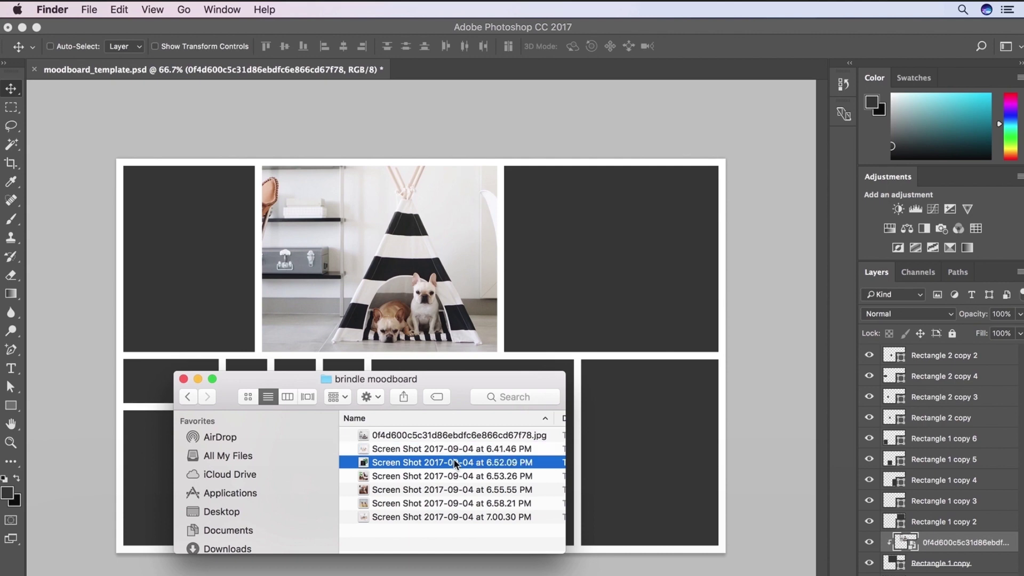
{"action": "key", "text": "space"}
{"action": "key", "text": "space"}
{"action": "left_click_drag", "start_coordinate": [456, 463], "coordinate": [326, 259]}
{"action": "key", "text": "Return"}
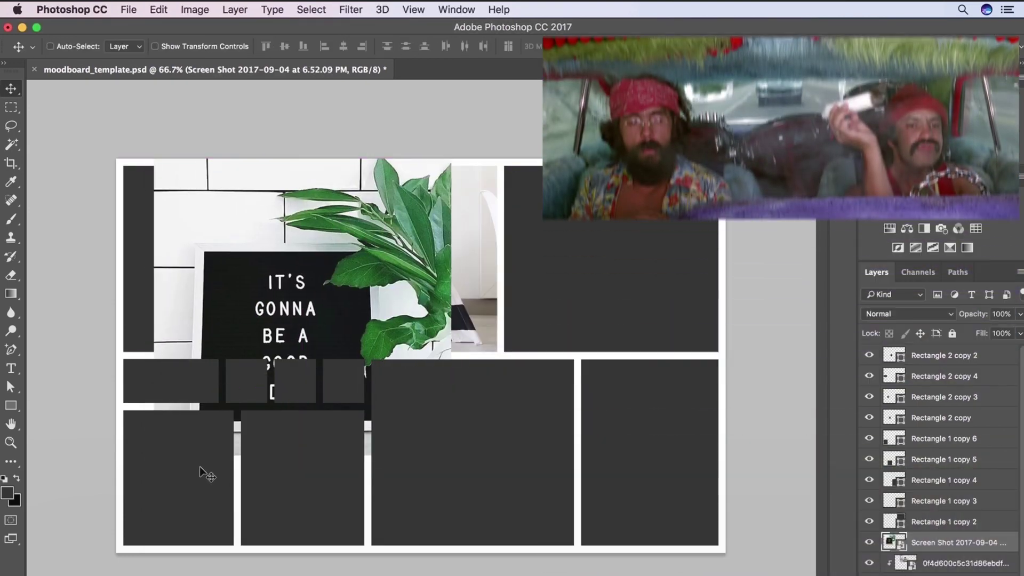
Stack the letter board photo above Rectangle 1 copy 6 and clip it to that box
{"action": "right_click", "coordinate": [200, 466]}
{"action": "left_click", "coordinate": [225, 475]}
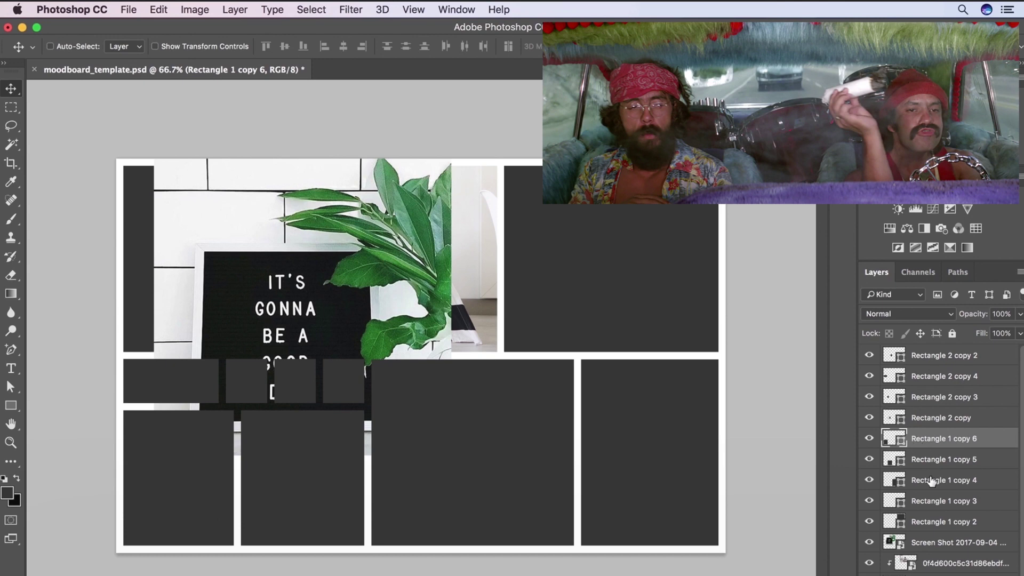
{"action": "left_click_drag", "start_coordinate": [940, 540], "coordinate": [909, 433]}
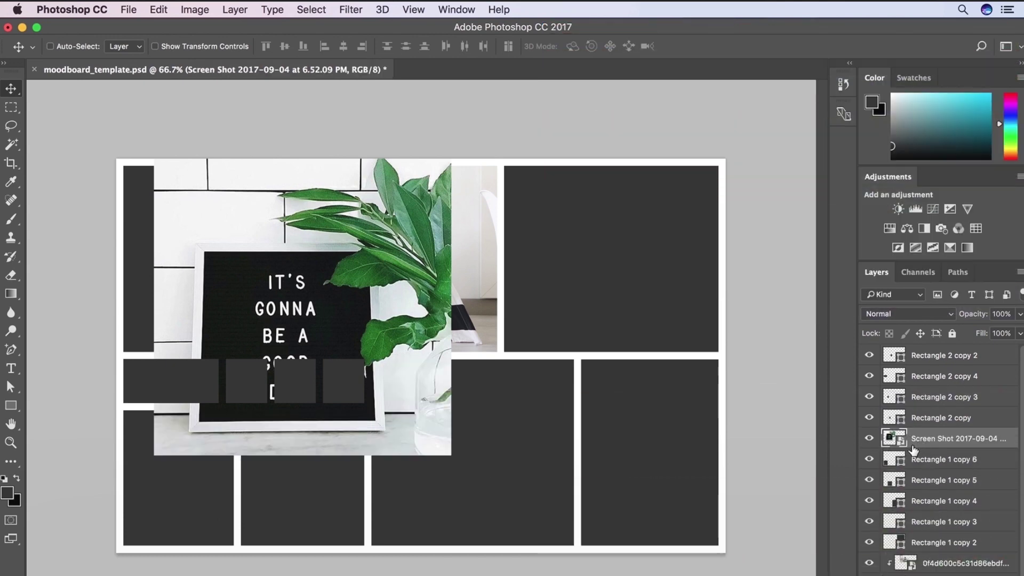
{"action": "left_click", "coordinate": [926, 441], "text": "alt"}
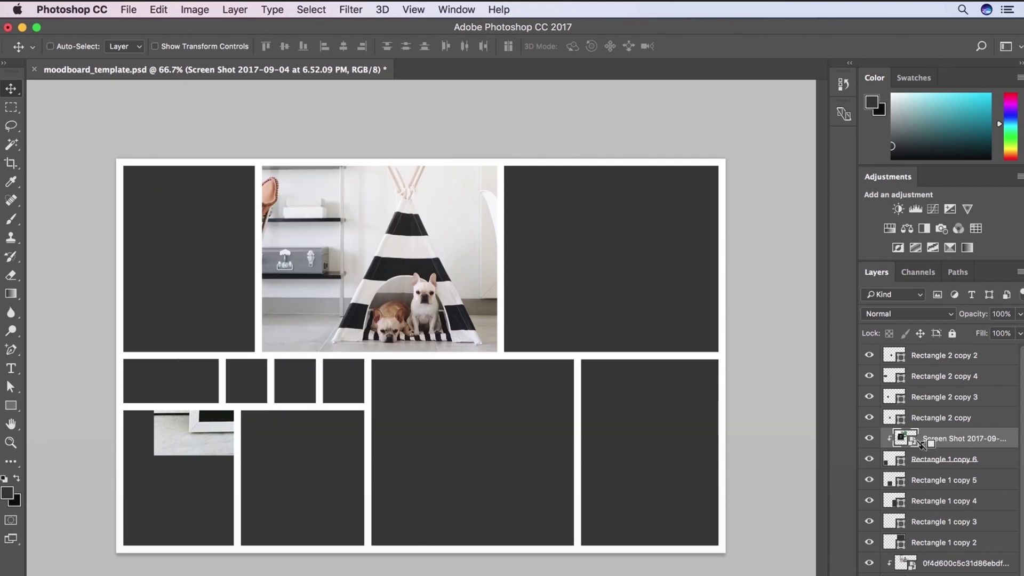
{"action": "left_click_drag", "start_coordinate": [377, 423], "coordinate": [325, 530]}
Scale the letter board photo to about 48% to fill the bottom-left box
{"action": "key", "text": "super+t"}
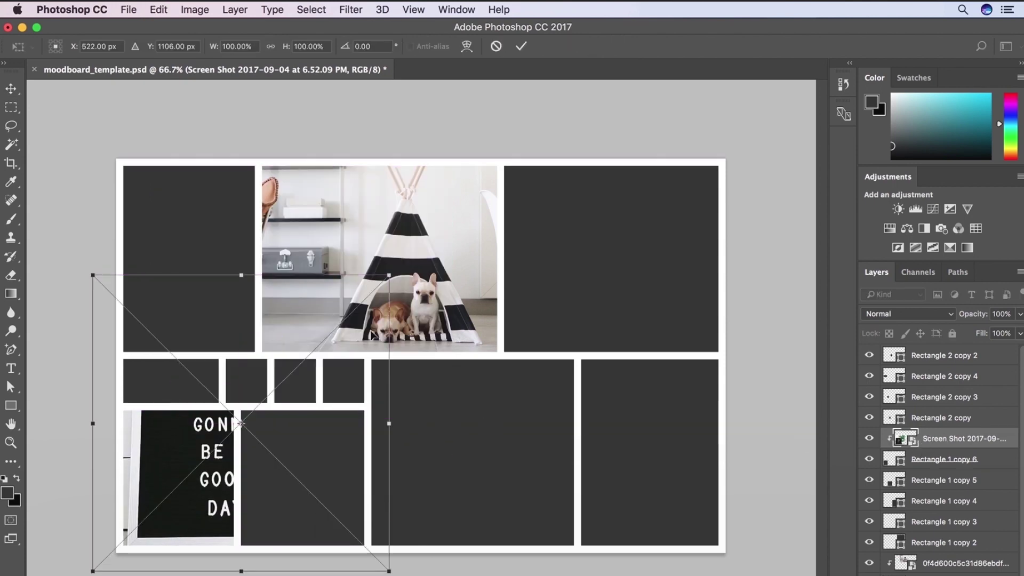
{"action": "left_click_drag", "start_coordinate": [395, 274], "coordinate": [240, 425]}
{"action": "left_click_drag", "start_coordinate": [226, 464], "coordinate": [231, 446]}
{"action": "left_click_drag", "start_coordinate": [243, 553], "coordinate": [240, 549]}
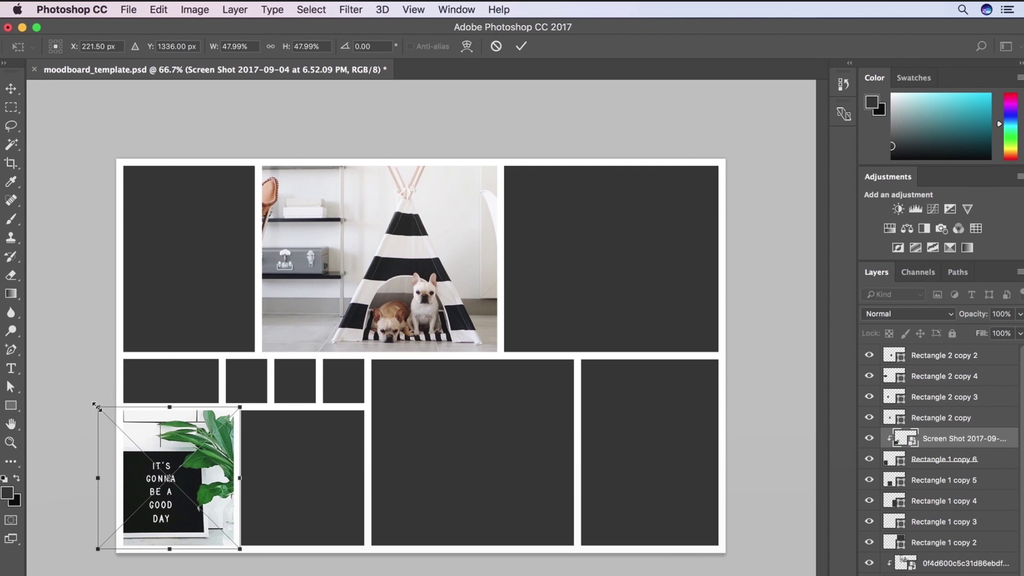
{"action": "left_click_drag", "start_coordinate": [96, 407], "coordinate": [101, 410]}
{"action": "key", "text": "Return"}
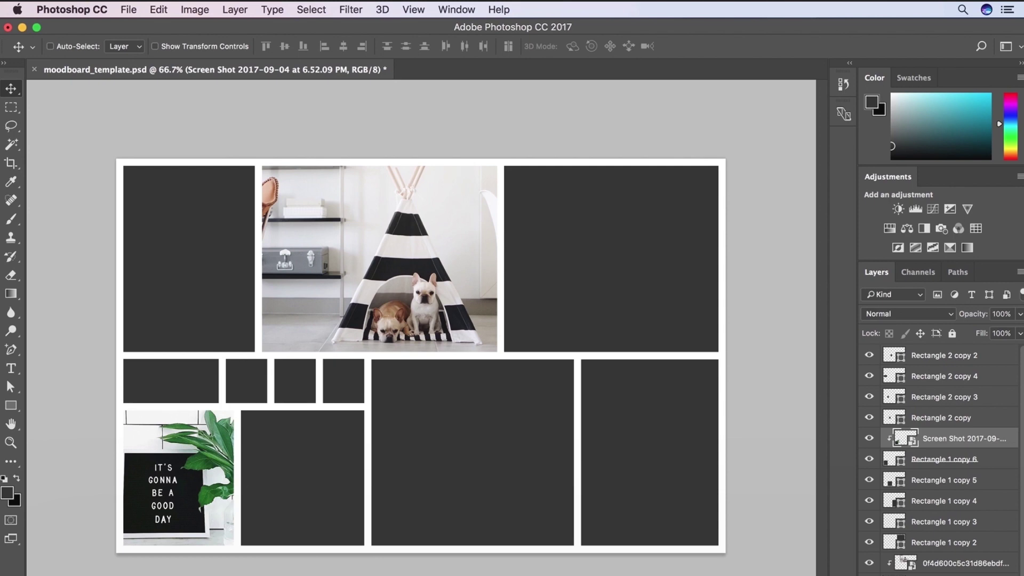
Place the 6.53.26 PM cat popsicle screenshot over the lower boxes
{"action": "left_click", "coordinate": [160, 560]}
{"action": "left_click", "coordinate": [460, 476]}
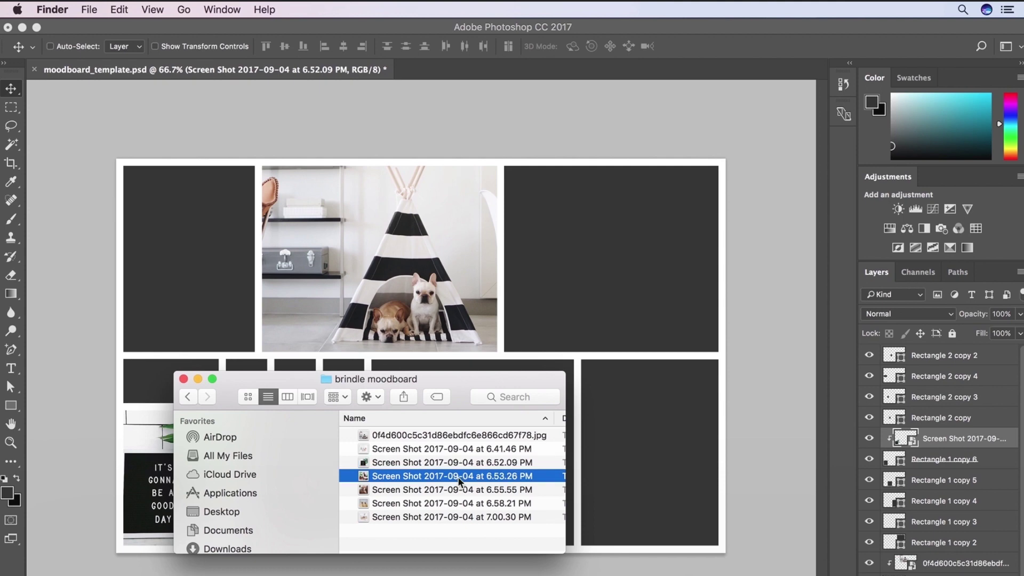
{"action": "key", "text": "space"}
{"action": "key", "text": "space"}
{"action": "left_click_drag", "start_coordinate": [459, 476], "coordinate": [492, 314]}
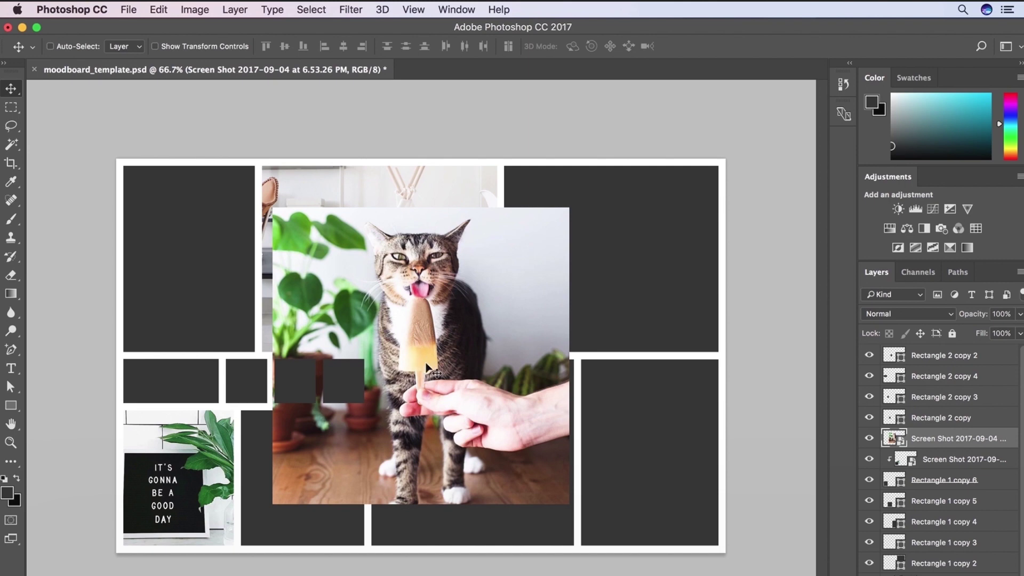
{"action": "left_click_drag", "start_coordinate": [466, 329], "coordinate": [535, 370]}
{"action": "left_click_drag", "start_coordinate": [553, 425], "coordinate": [635, 397]}
Stack the cat photo above Rectangle 1 copy 4 and clip it into that box
{"action": "right_click", "coordinate": [453, 529]}
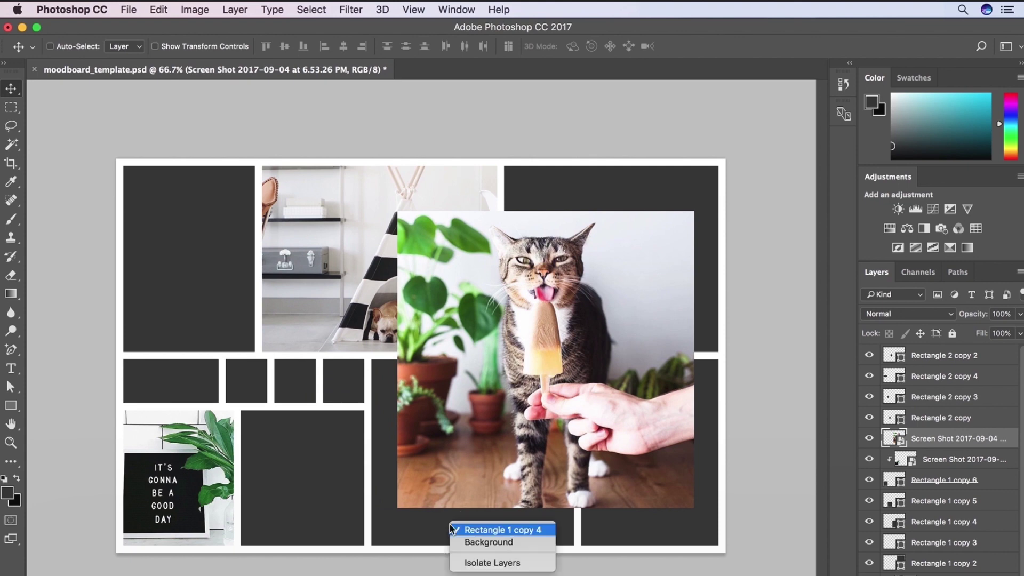
{"action": "left_click", "coordinate": [452, 530]}
{"action": "left_click_drag", "start_coordinate": [900, 439], "coordinate": [909, 501]}
{"action": "key", "text": "super+alt+g"}
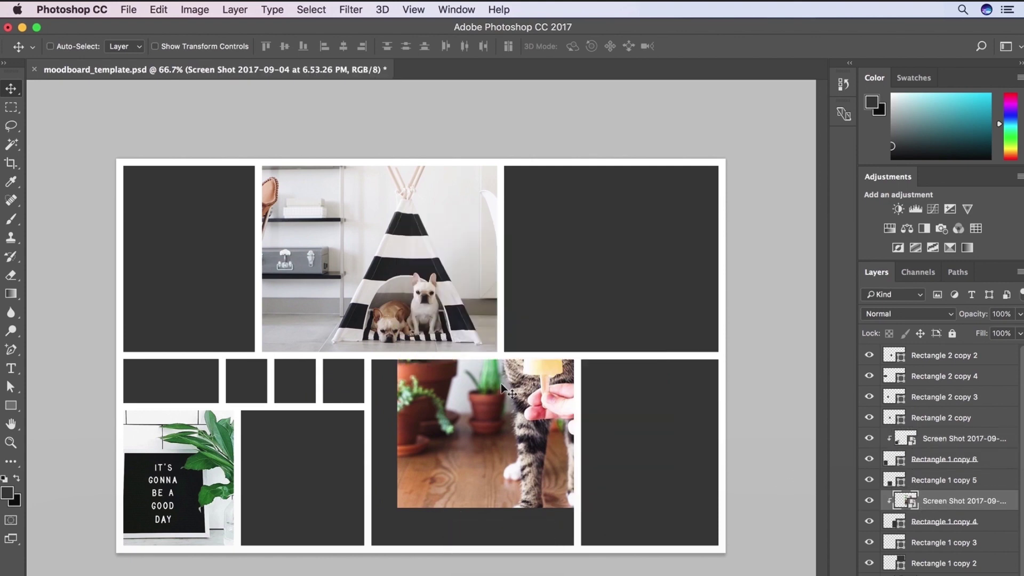
{"action": "left_click_drag", "start_coordinate": [501, 389], "coordinate": [448, 472]}
Scale the cat photo to about 68.84% and nudge it down into its box
{"action": "key", "text": "super+t"}
{"action": "left_click_drag", "start_coordinate": [643, 280], "coordinate": [572, 370]}
{"action": "left_click_drag", "start_coordinate": [344, 574], "coordinate": [368, 551]}
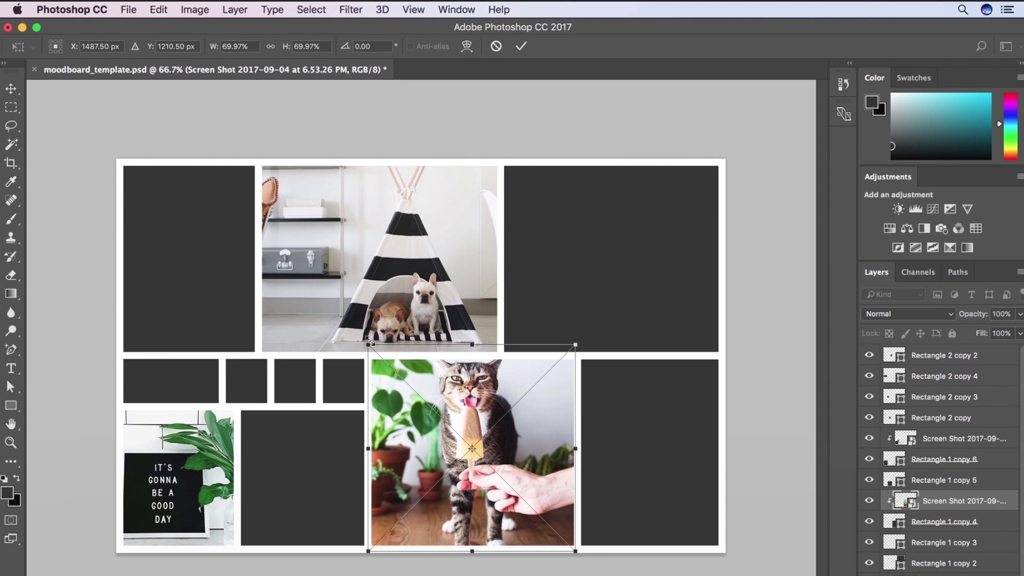
{"action": "left_click_drag", "start_coordinate": [368, 346], "coordinate": [372, 352]}
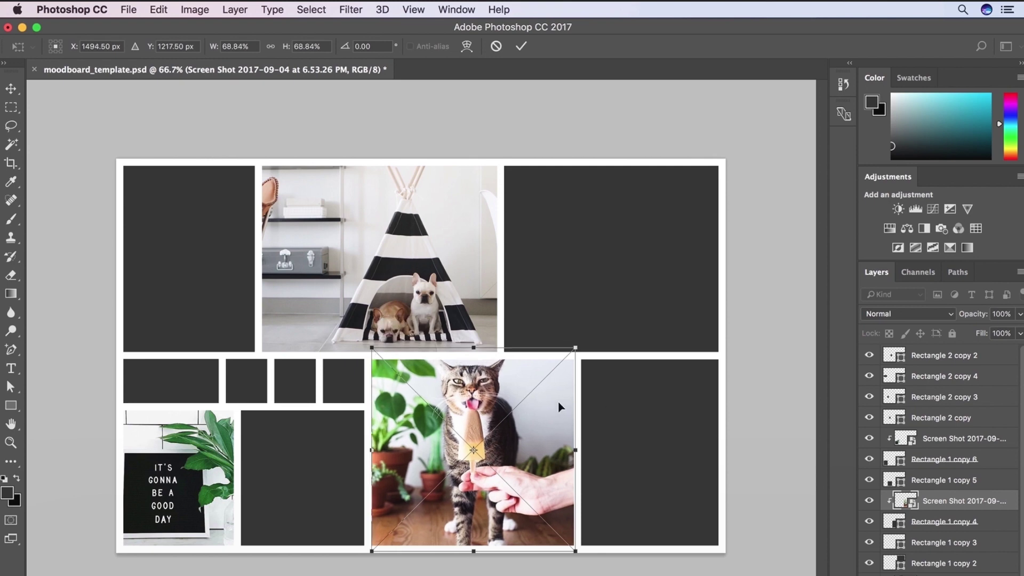
{"action": "left_click_drag", "start_coordinate": [558, 401], "coordinate": [558, 412]}
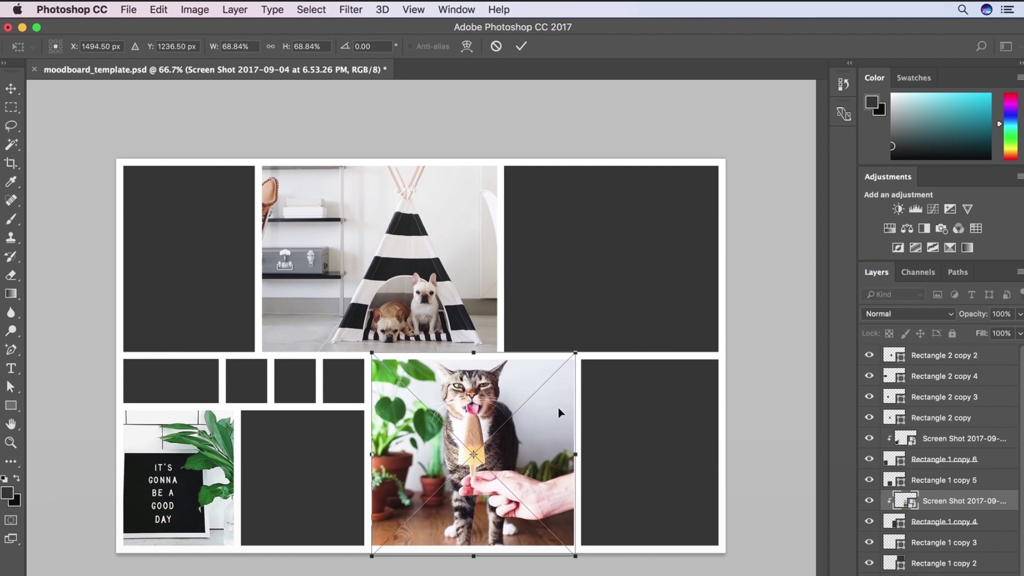
{"action": "key", "text": "Return"}
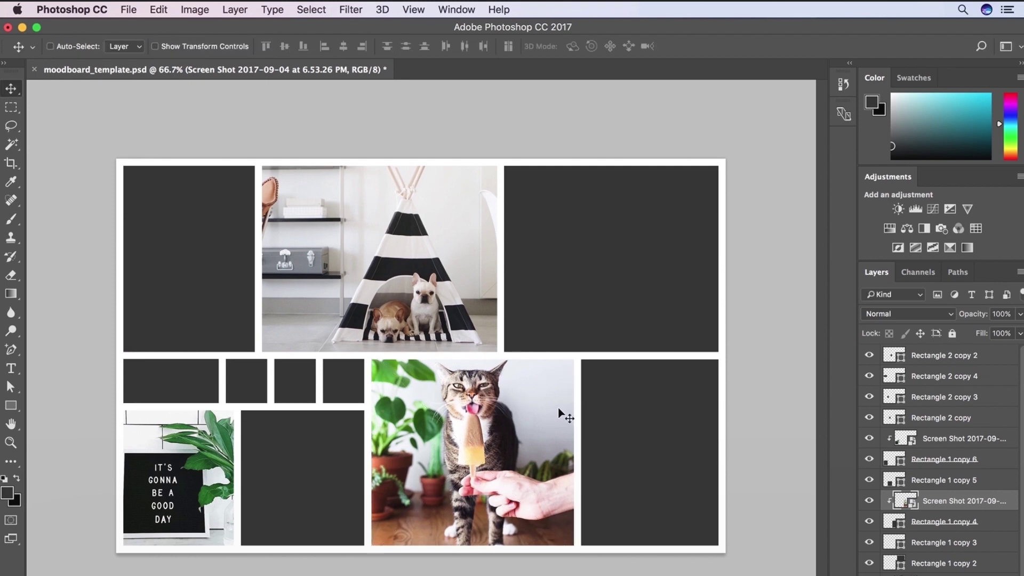
Place the puppy-on-couch photo onto the mood board near the top-left
{"action": "left_click", "coordinate": [160, 561]}
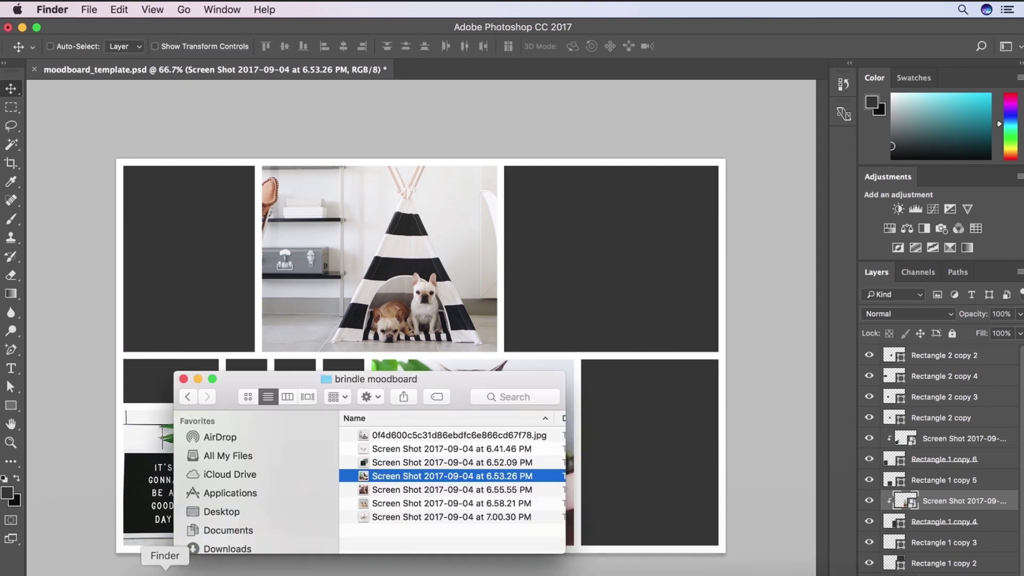
{"action": "left_click", "coordinate": [505, 490]}
{"action": "key", "text": "space"}
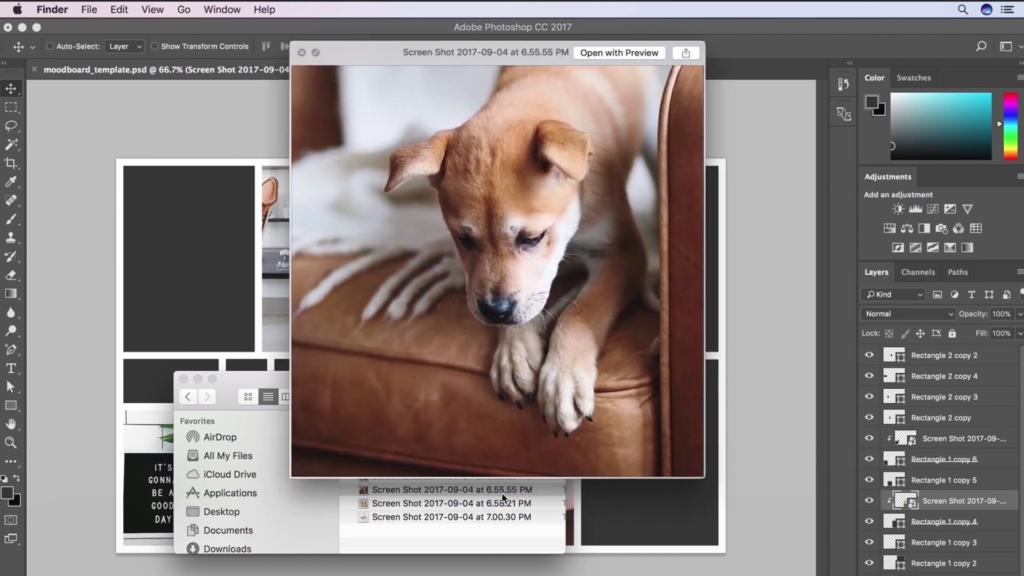
{"action": "key", "text": "space"}
{"action": "left_click_drag", "start_coordinate": [501, 492], "coordinate": [417, 302]}
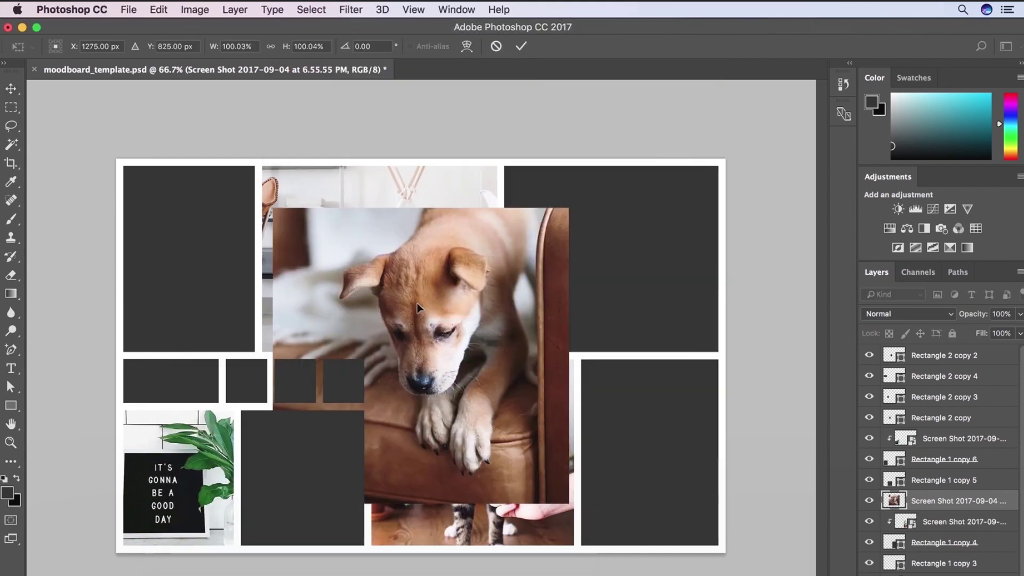
{"action": "key", "text": "Return"}
{"action": "left_click_drag", "start_coordinate": [489, 348], "coordinate": [461, 301]}
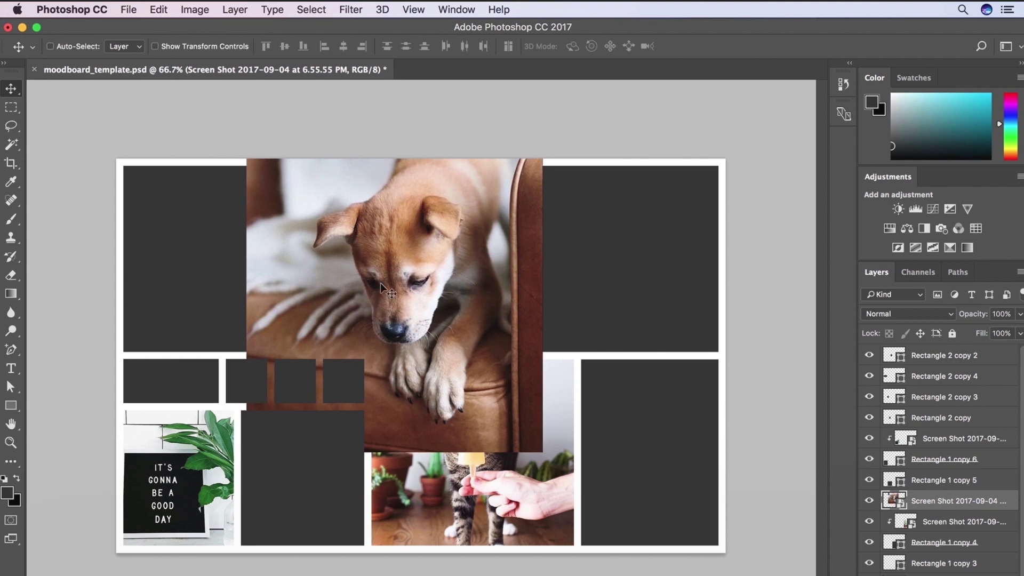
{"action": "left_click_drag", "start_coordinate": [380, 282], "coordinate": [299, 254]}
Shrink the puppy photo to about 62% and move it over the top-left box
{"action": "right_click", "coordinate": [144, 273]}
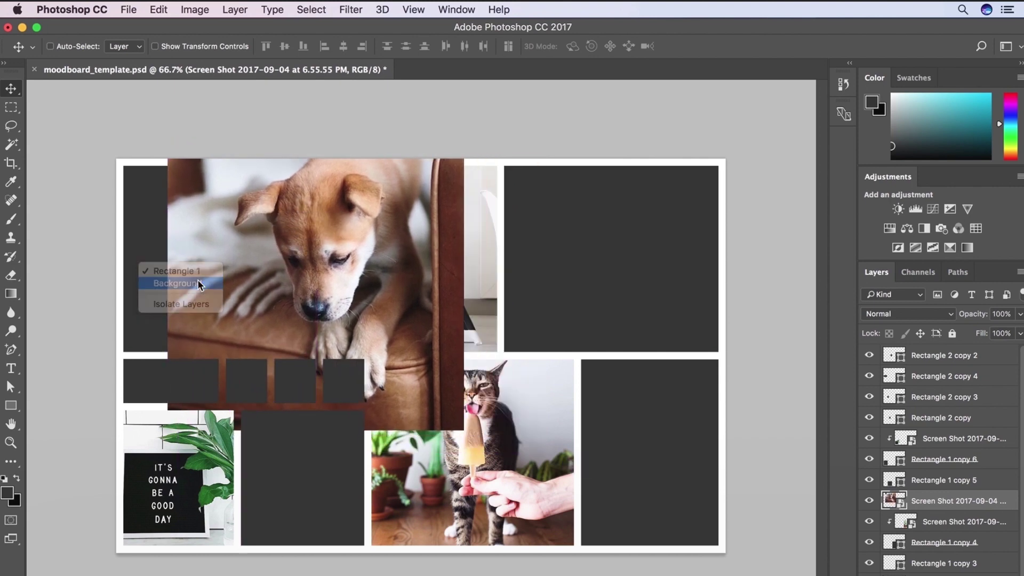
{"action": "left_click", "coordinate": [197, 280]}
{"action": "right_click", "coordinate": [193, 277]}
{"action": "left_click", "coordinate": [246, 289]}
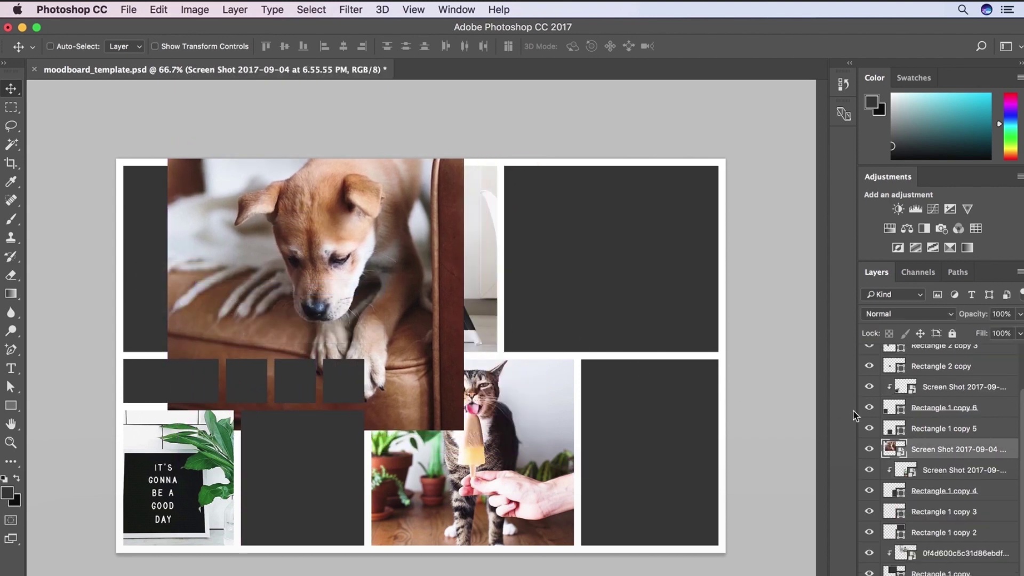
{"action": "right_click", "coordinate": [284, 280]}
{"action": "left_click", "coordinate": [312, 289]}
{"action": "left_click_drag", "start_coordinate": [313, 289], "coordinate": [294, 279]}
{"action": "key", "text": "ctrl+t"}
{"action": "left_click_drag", "start_coordinate": [442, 419], "coordinate": [331, 307]}
{"action": "left_click_drag", "start_coordinate": [295, 262], "coordinate": [278, 297]}
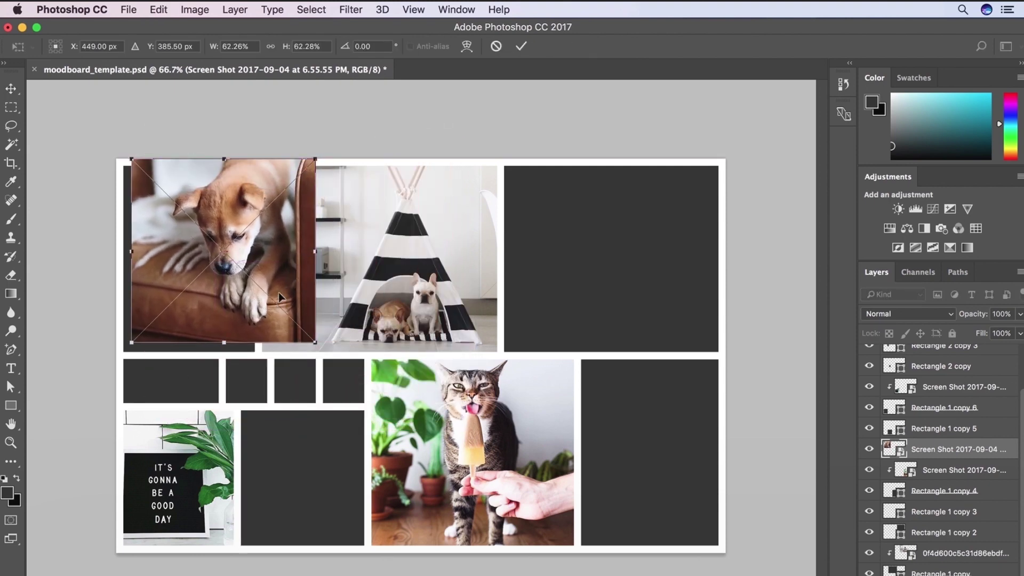
{"action": "key", "text": "Return"}
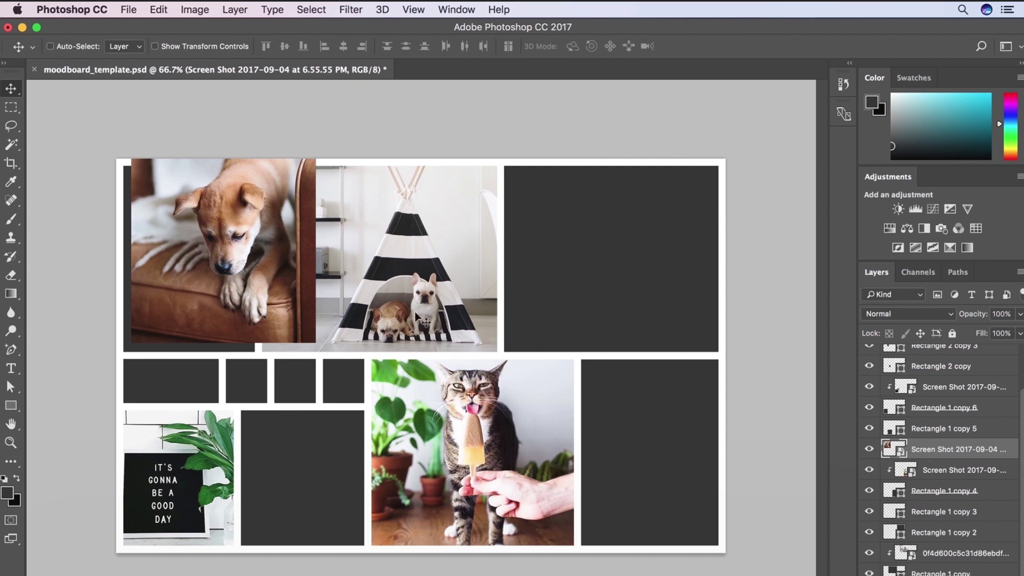
Stack the puppy photo above Rectangle 1 and clip it into the top-left box
{"action": "right_click", "coordinate": [236, 348]}
{"action": "left_click", "coordinate": [262, 355]}
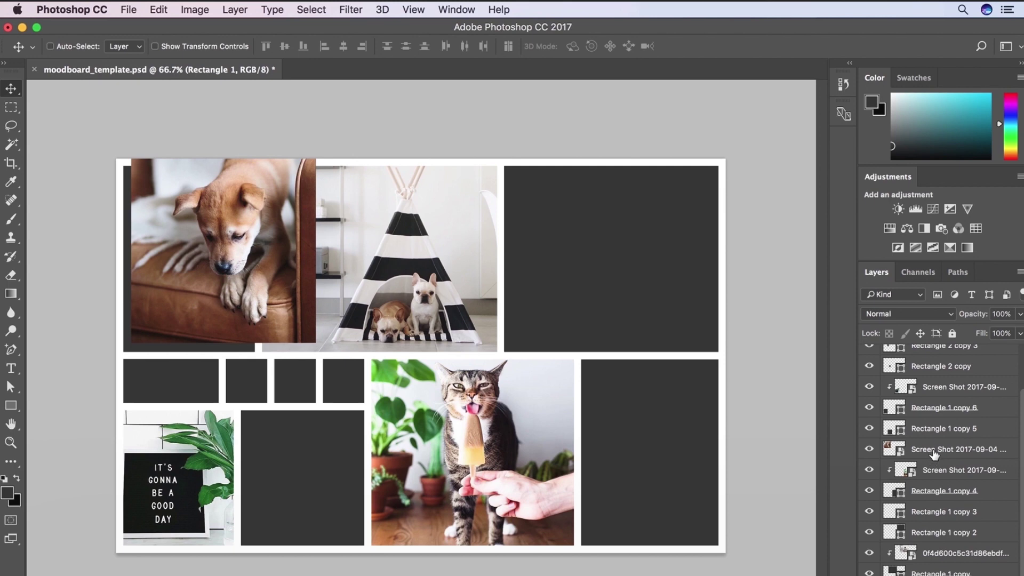
{"action": "left_click_drag", "start_coordinate": [932, 451], "coordinate": [933, 566]}
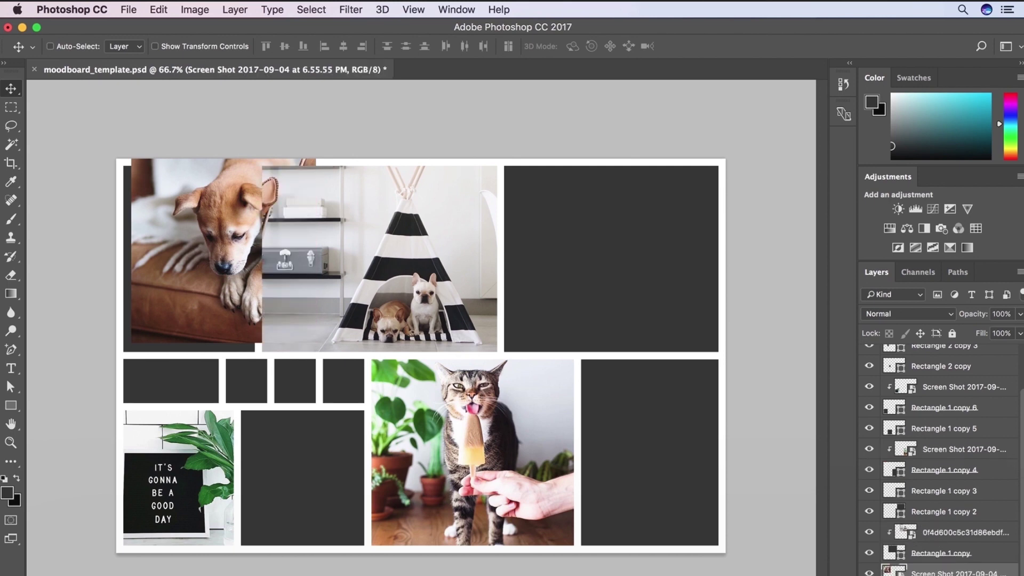
{"action": "key", "text": "super+alt+g"}
{"action": "left_click_drag", "start_coordinate": [418, 341], "coordinate": [388, 348]}
Enlarge the puppy photo to about 64% and shift it left to fill the box
{"action": "key", "text": "super+t"}
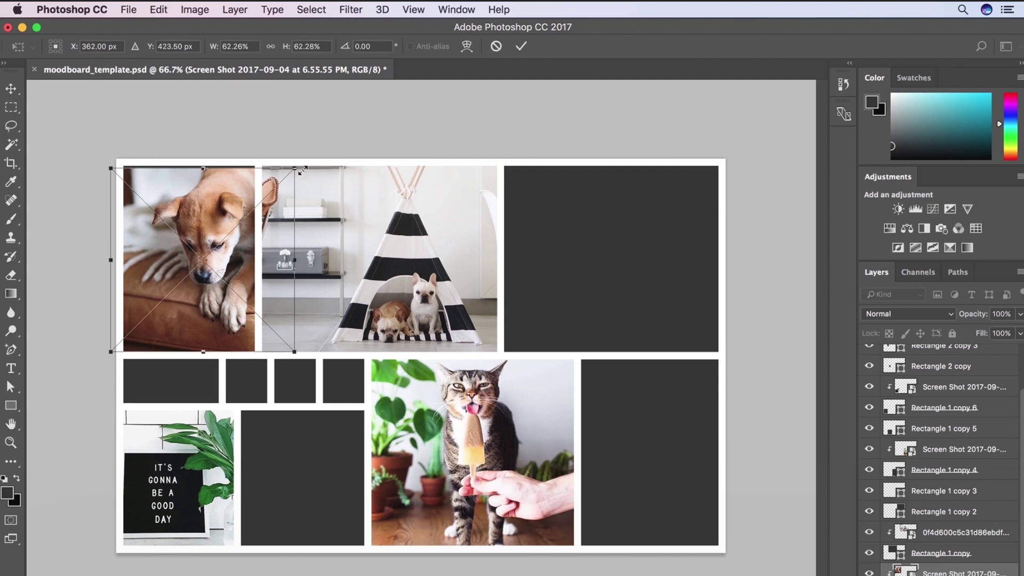
{"action": "left_click_drag", "start_coordinate": [302, 170], "coordinate": [304, 168]}
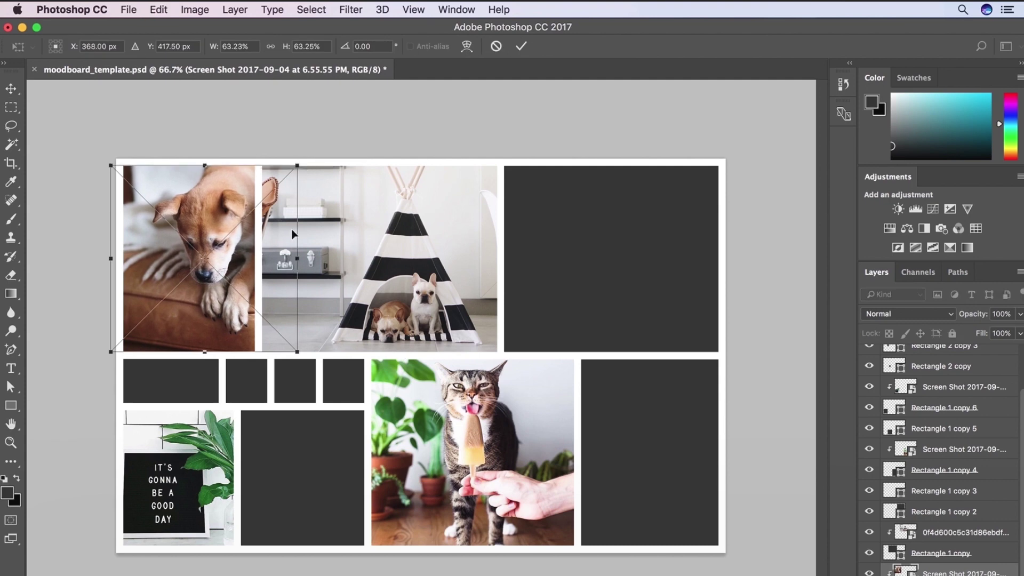
{"action": "left_click_drag", "start_coordinate": [300, 168], "coordinate": [302, 162]}
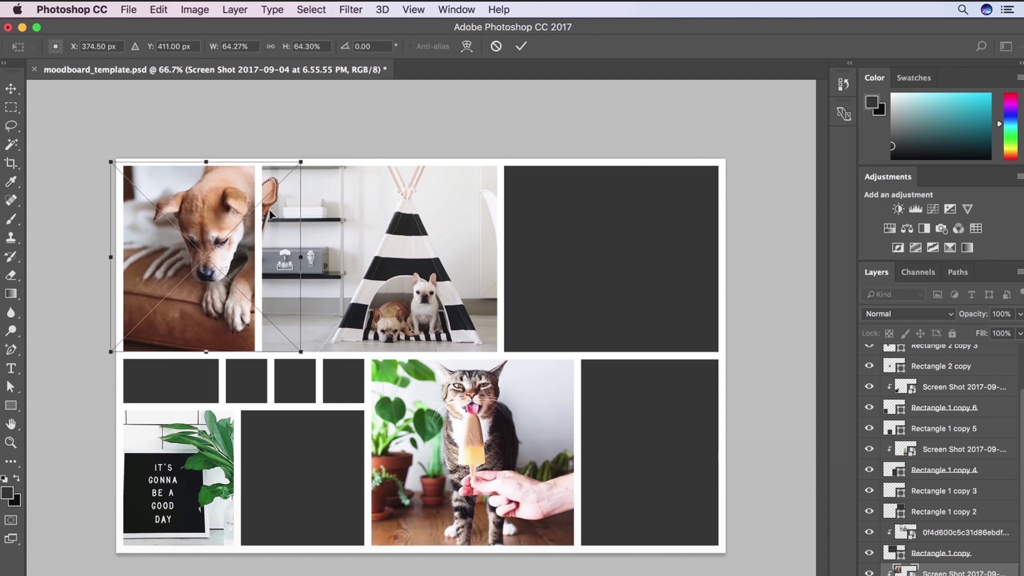
{"action": "left_click_drag", "start_coordinate": [277, 212], "coordinate": [268, 211]}
{"action": "key", "text": "Return"}
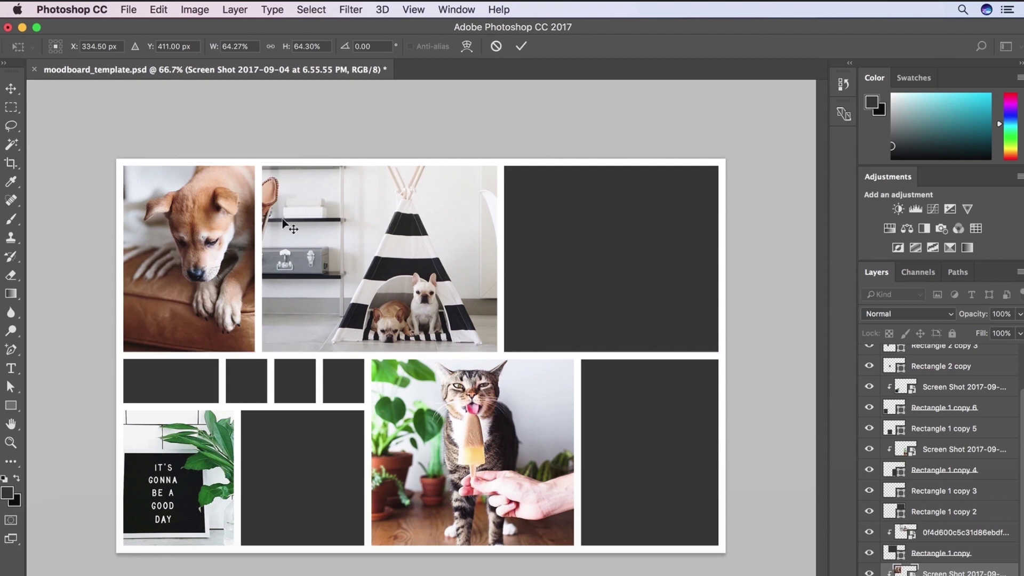
{"action": "key", "text": "shift+Left"}
{"action": "key", "text": "shift+Left"}
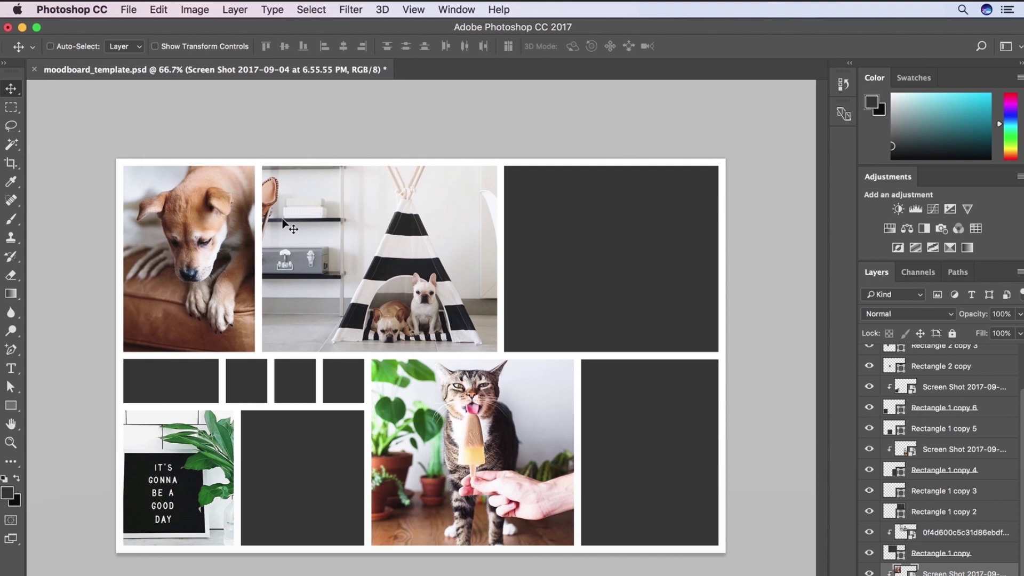
{"action": "key", "text": "super+Tab"}
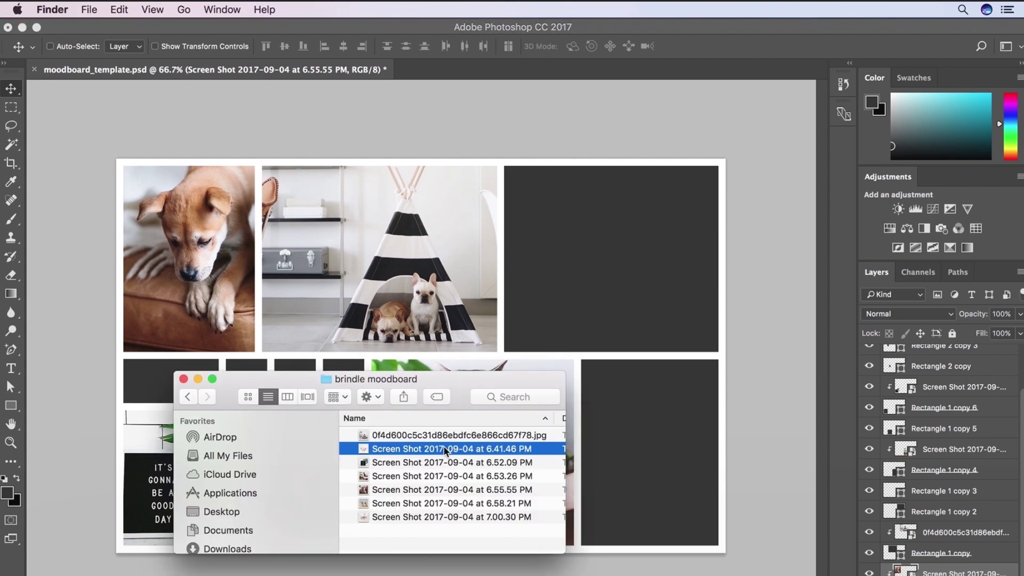
Place the 6.41.46 PM shiba and radio photo and clip it to the top-right box
{"action": "key", "text": "space"}
{"action": "key", "text": "space"}
{"action": "left_click_drag", "start_coordinate": [445, 450], "coordinate": [585, 291]}
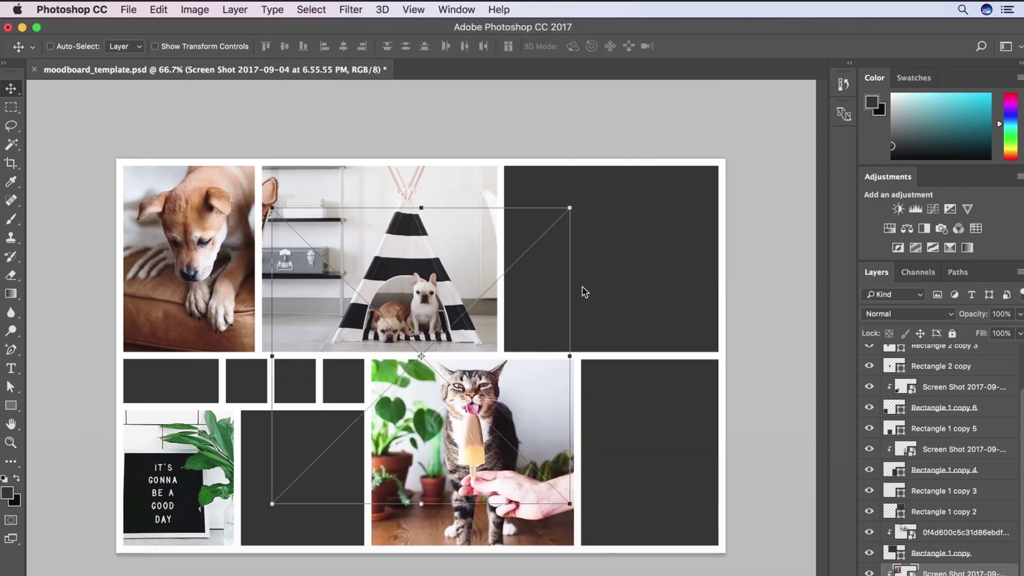
{"action": "key", "text": "Return"}
{"action": "key", "text": "super+alt+g"}
Scale the shiba photo to about 77% to fit the top-right box
{"action": "key", "text": "super+t"}
{"action": "left_click_drag", "start_coordinate": [457, 415], "coordinate": [489, 383]}
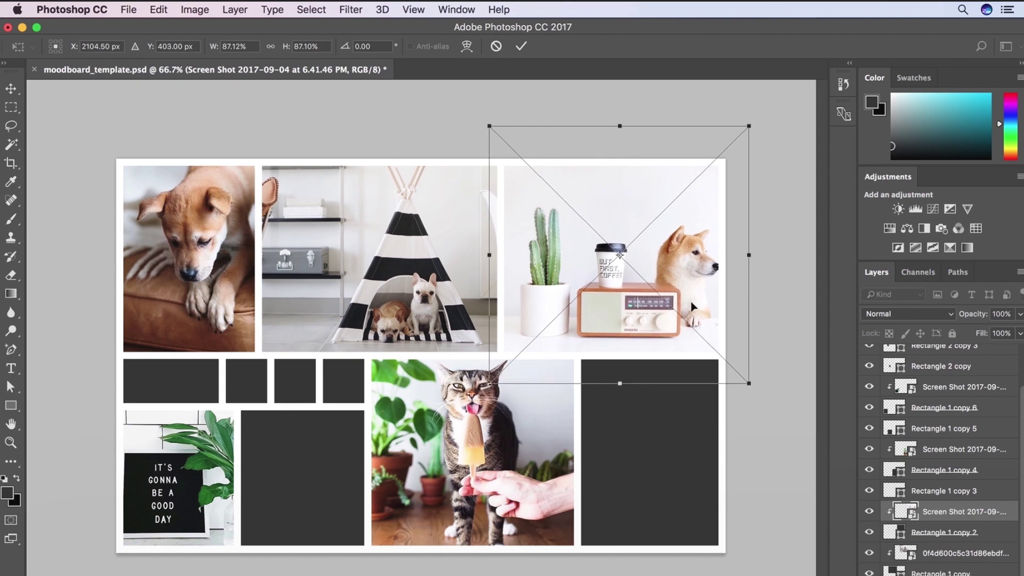
{"action": "left_click_drag", "start_coordinate": [754, 128], "coordinate": [730, 152]}
{"action": "left_click_drag", "start_coordinate": [491, 382], "coordinate": [497, 377]}
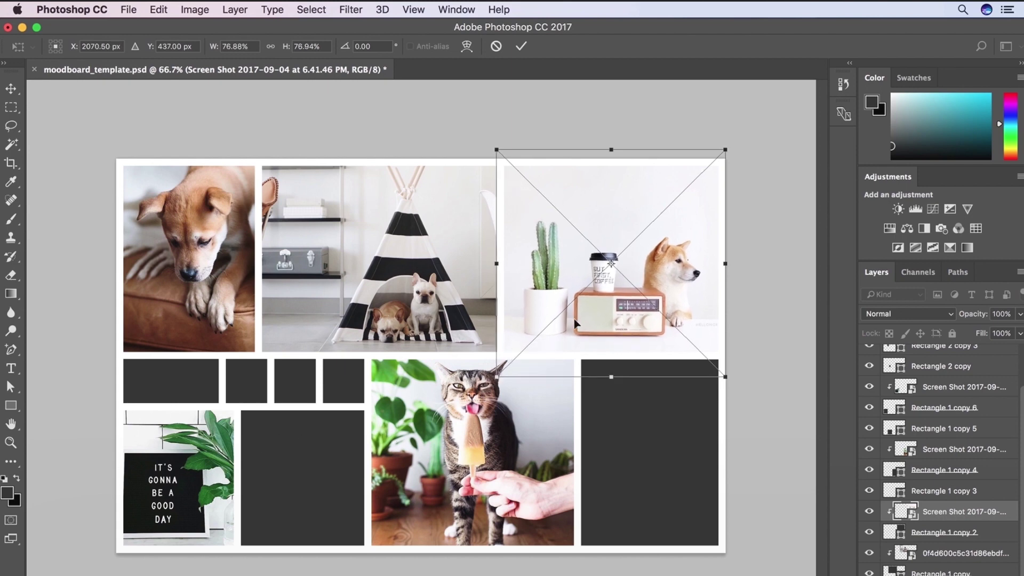
{"action": "key", "text": "Return"}
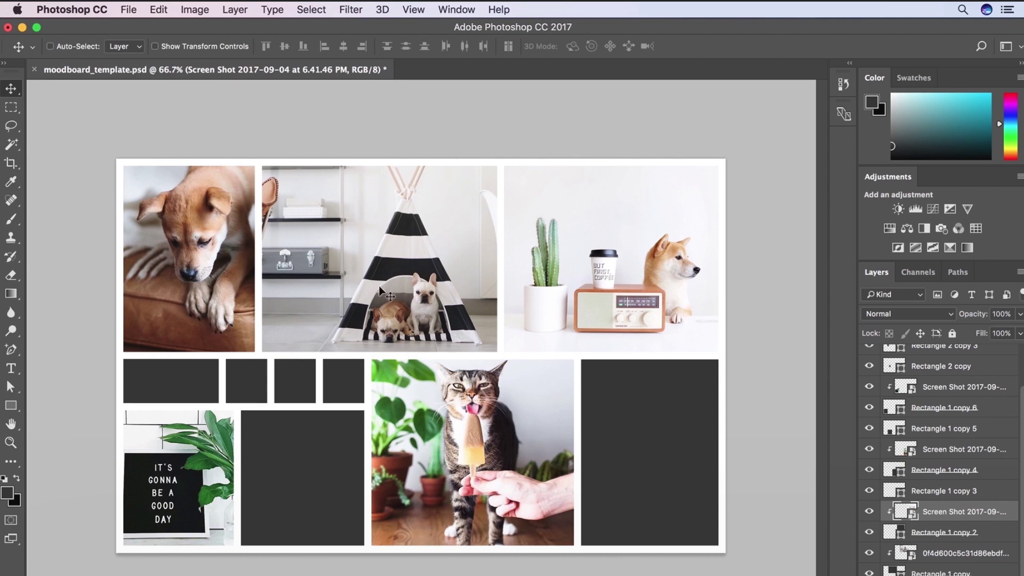
{"action": "left_click", "coordinate": [164, 570]}
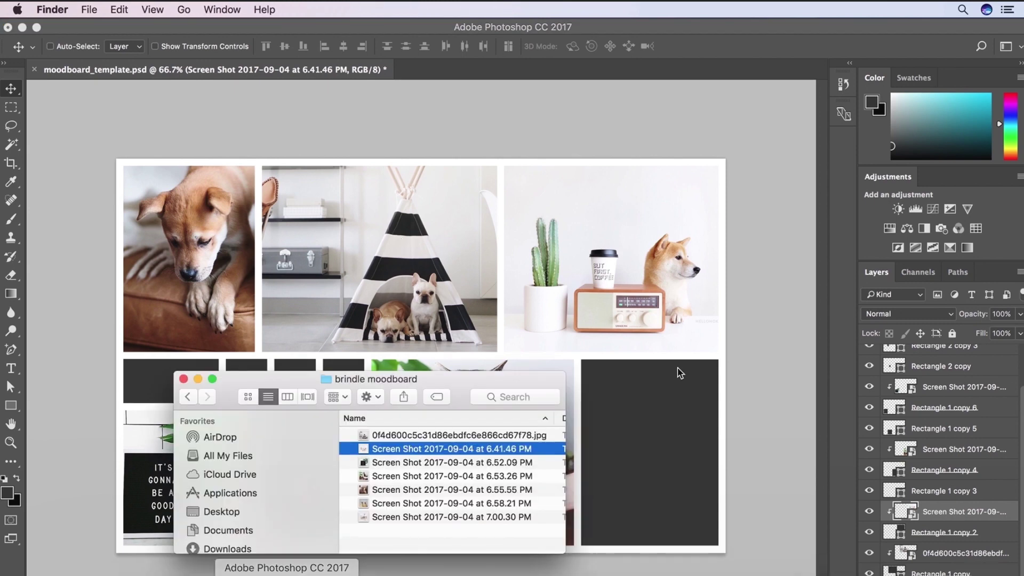
Place the 7.00.30 PM leash photo and stack it above Rectangle 1 copy 3
{"action": "left_click", "coordinate": [491, 516]}
{"action": "key", "text": "space"}
{"action": "key", "text": "space"}
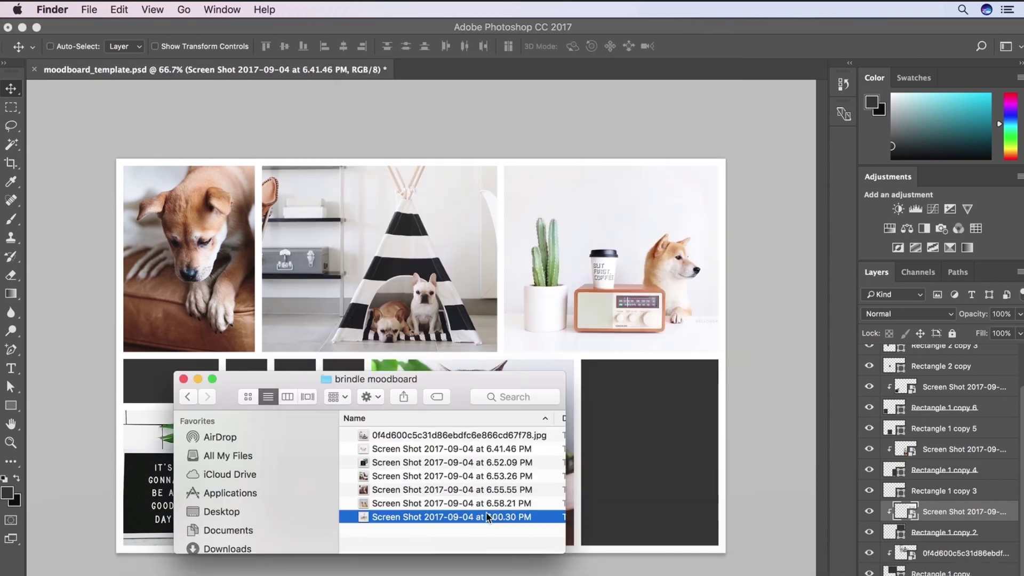
{"action": "left_click_drag", "start_coordinate": [490, 514], "coordinate": [614, 195]}
{"action": "left_click", "coordinate": [918, 494]}
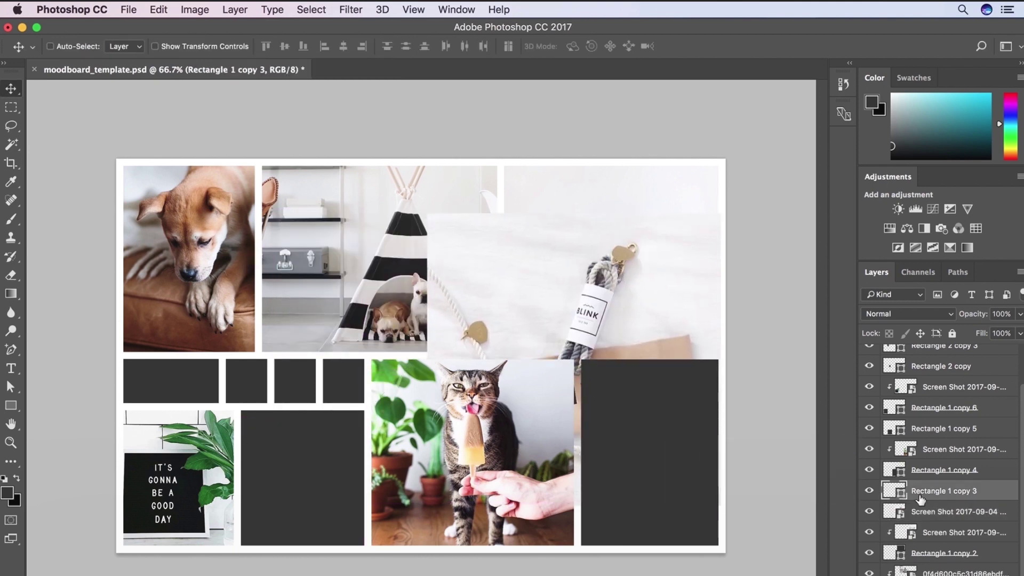
{"action": "right_click", "coordinate": [649, 294]}
{"action": "left_click", "coordinate": [648, 296]}
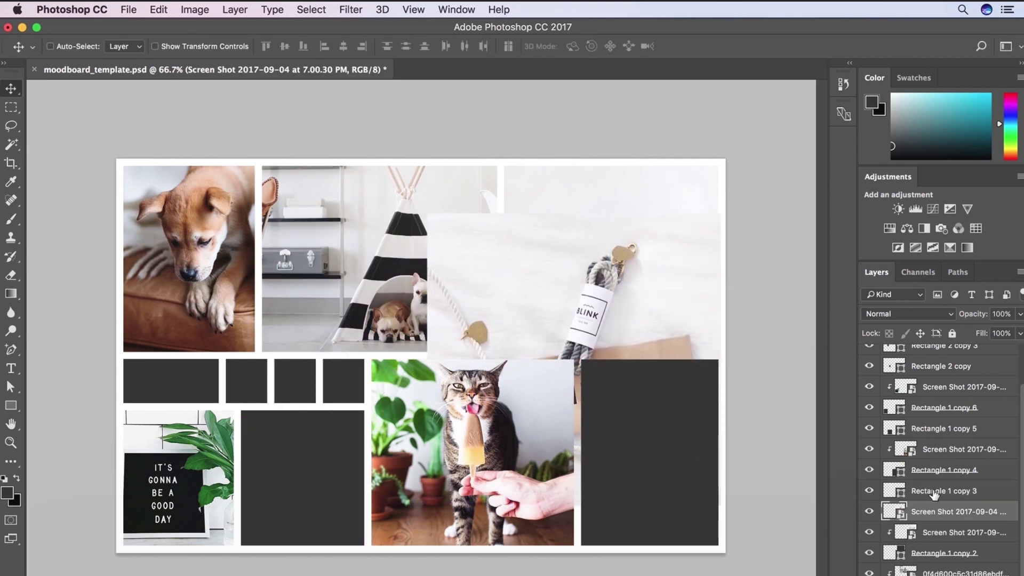
{"action": "left_click_drag", "start_coordinate": [952, 513], "coordinate": [939, 488]}
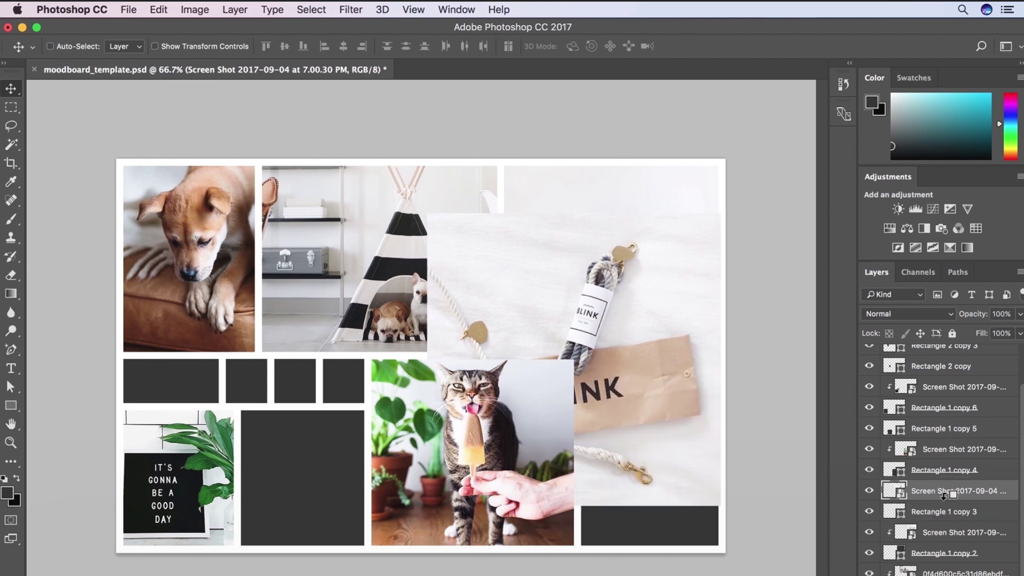
Remove the accidental duplicate leash layer and clip the photo to its box
{"action": "left_click_drag", "start_coordinate": [610, 375], "coordinate": [681, 450], "text": "alt"}
{"action": "key", "text": "super+z"}
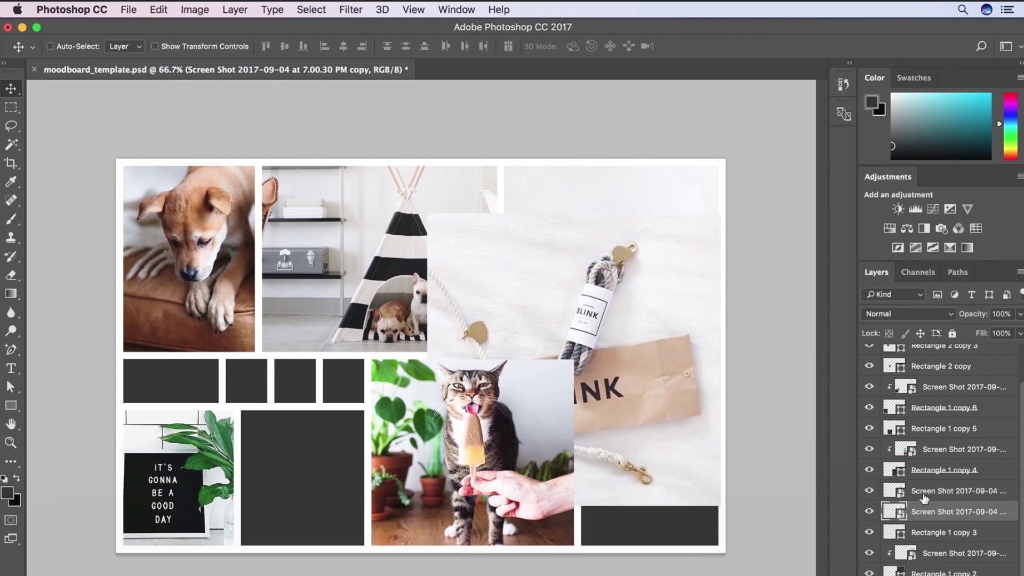
{"action": "key", "text": "BackSpace"}
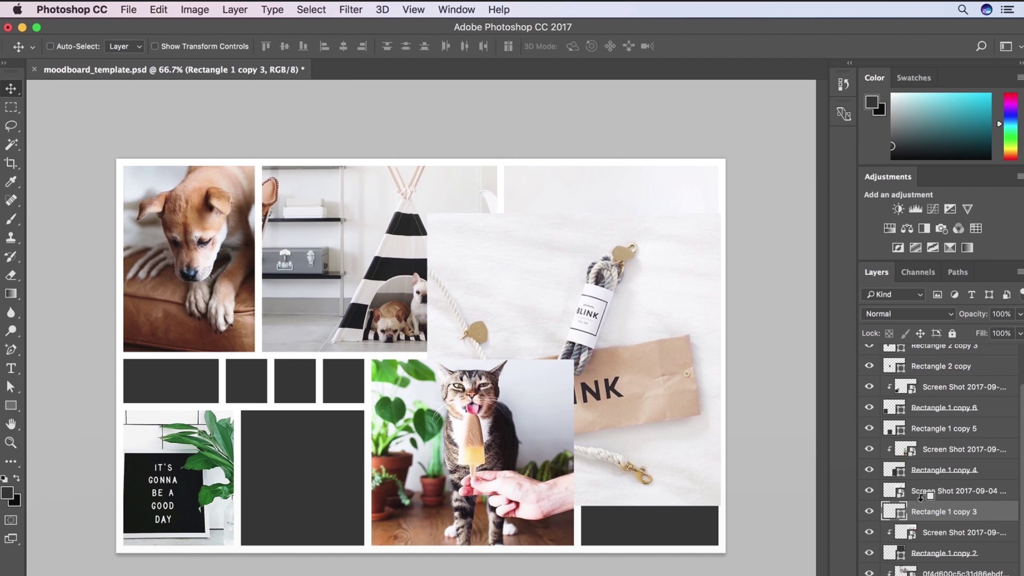
{"action": "left_click", "coordinate": [921, 502], "text": "alt"}
{"action": "left_click_drag", "start_coordinate": [701, 402], "coordinate": [747, 480]}
{"action": "key", "text": "super+z"}
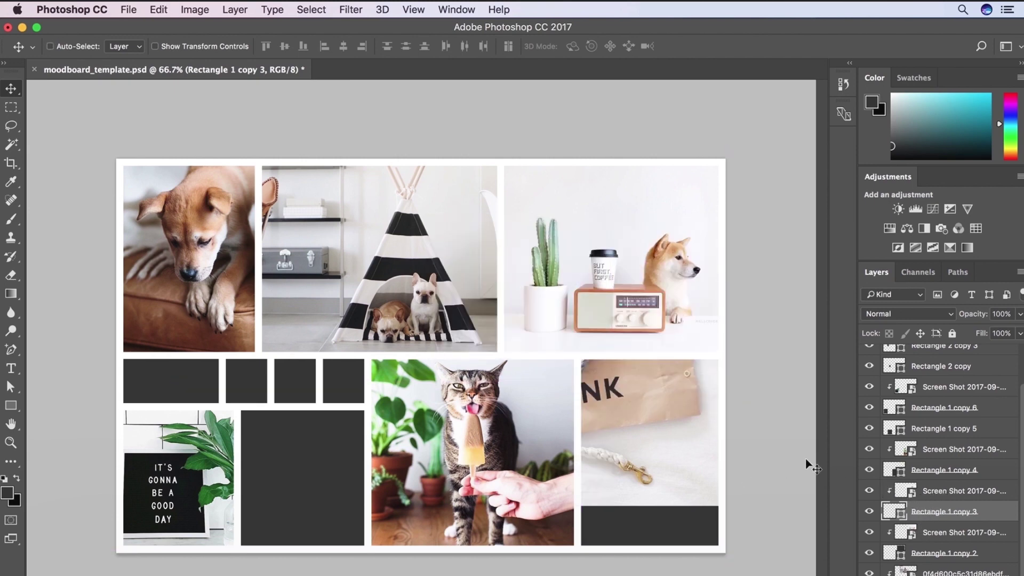
Scale the leash photo to about 68.6% and fit it in the bottom-right box
{"action": "left_click", "coordinate": [939, 490]}
{"action": "key", "text": "super+t"}
{"action": "left_click_drag", "start_coordinate": [427, 212], "coordinate": [553, 339]}
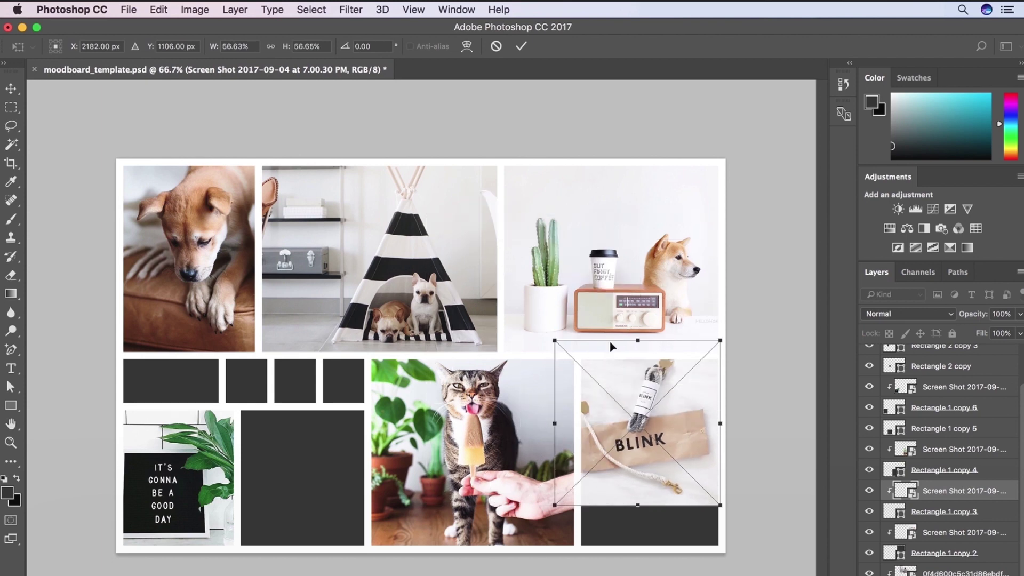
{"action": "left_click_drag", "start_coordinate": [638, 376], "coordinate": [659, 389]}
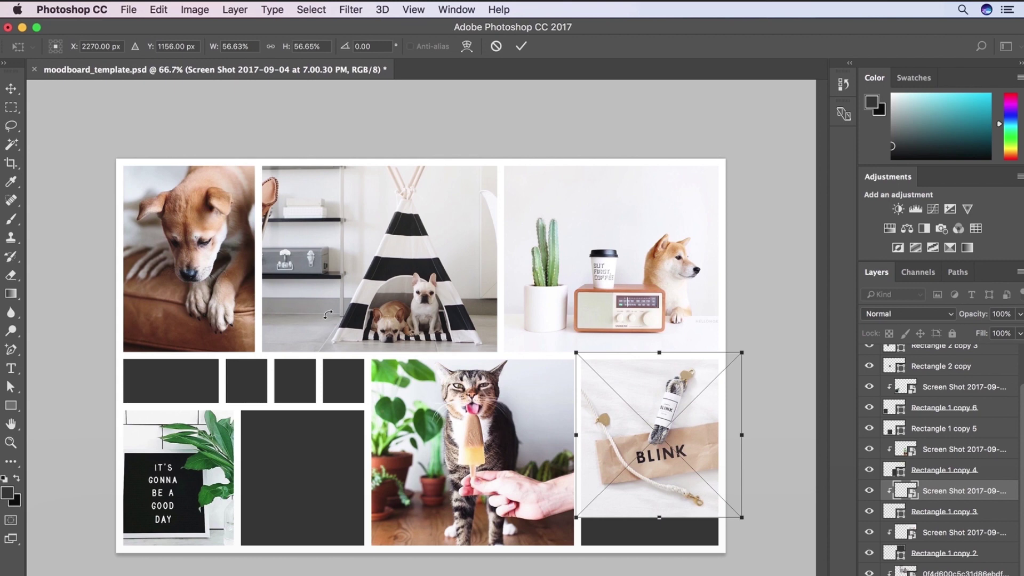
{"action": "left_click_drag", "start_coordinate": [742, 517], "coordinate": [723, 488]}
{"action": "key", "text": "Return"}
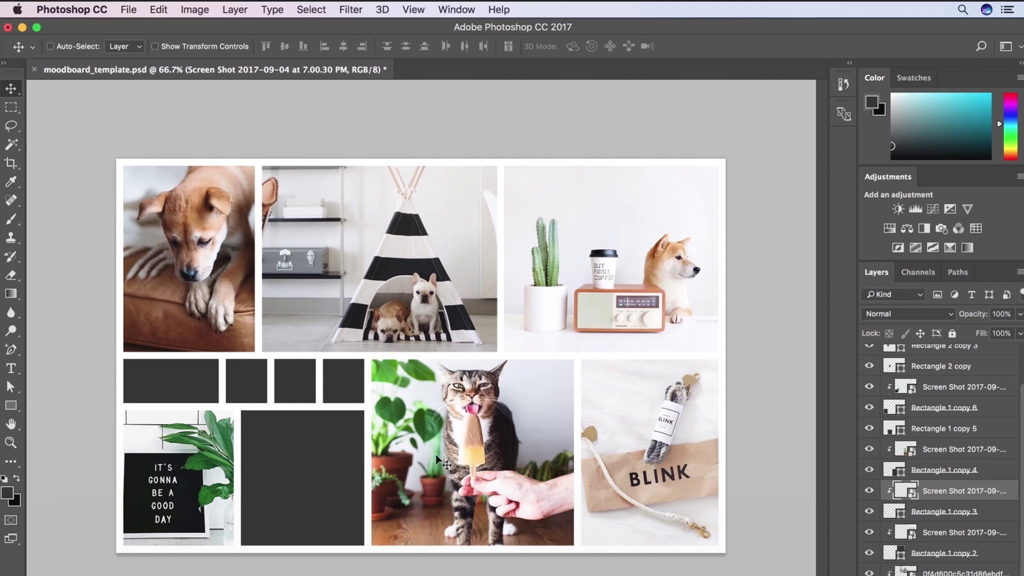
Place the 6.58.21 PM dog-treat screenshot onto the mood board
{"action": "left_click", "coordinate": [167, 568]}
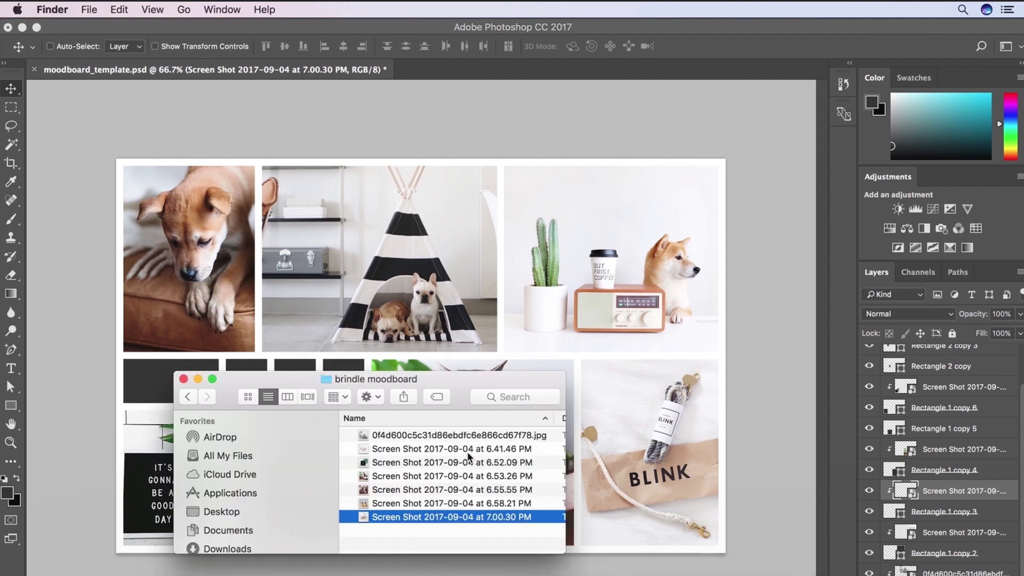
{"action": "left_click", "coordinate": [392, 503]}
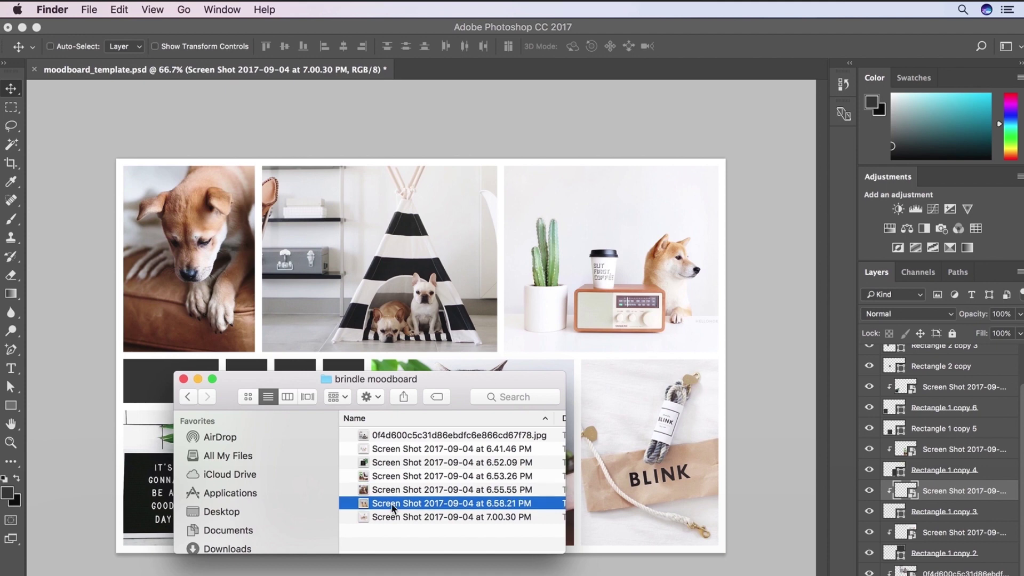
{"action": "key", "text": "space"}
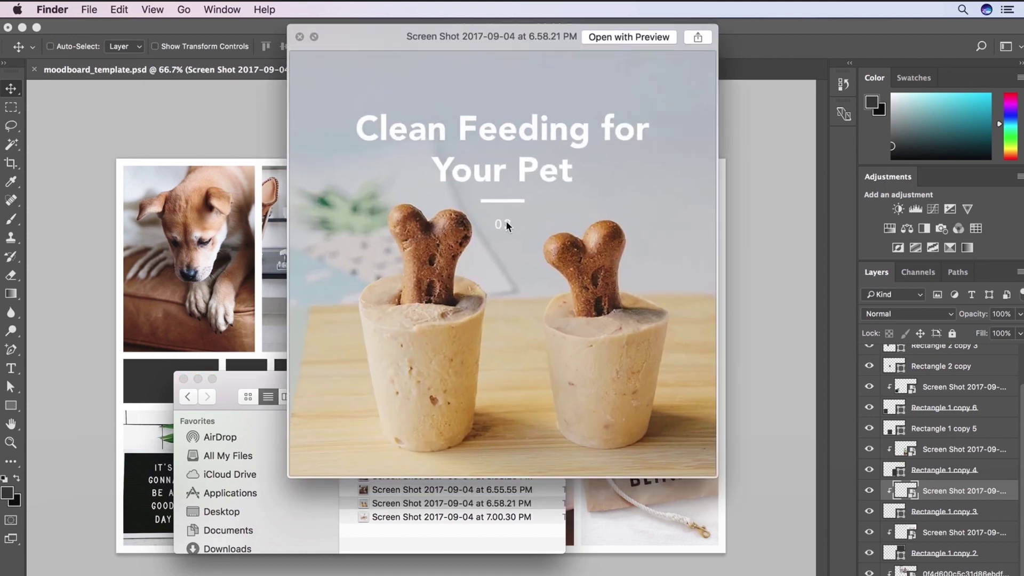
{"action": "key", "text": "space"}
{"action": "left_click_drag", "start_coordinate": [396, 503], "coordinate": [322, 286]}
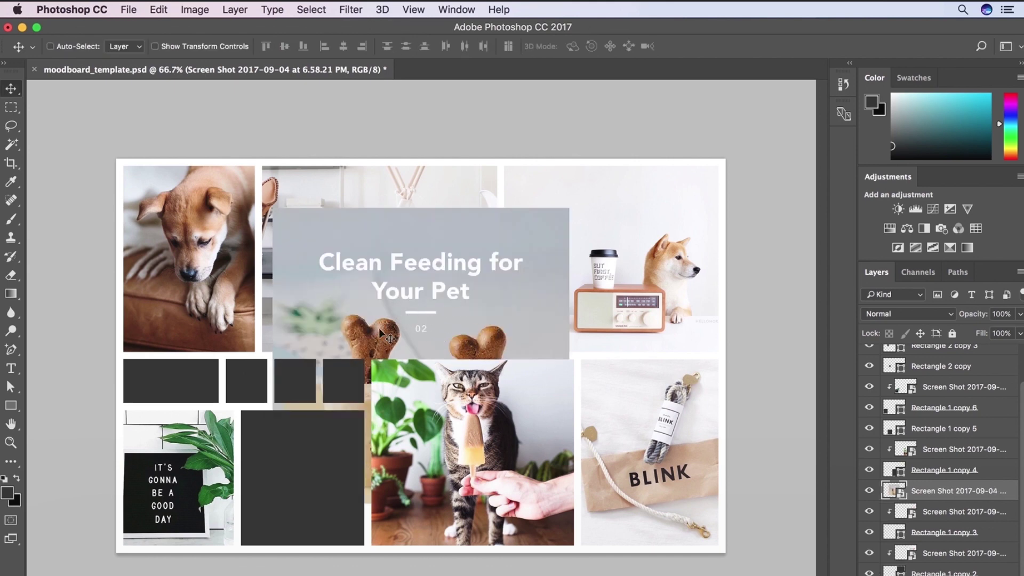
Stack the dog-treat photo above Rectangle 1 copy 5 and clip it to that box
{"action": "right_click", "coordinate": [382, 297]}
{"action": "left_click", "coordinate": [314, 447]}
{"action": "right_click", "coordinate": [315, 446]}
{"action": "left_click", "coordinate": [341, 448]}
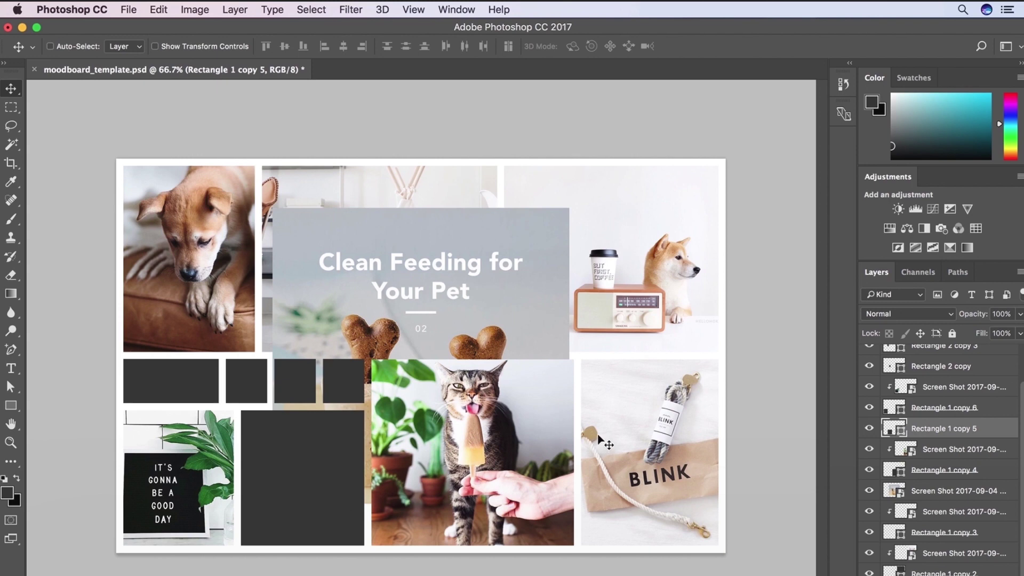
{"action": "right_click", "coordinate": [461, 266]}
{"action": "left_click", "coordinate": [480, 276]}
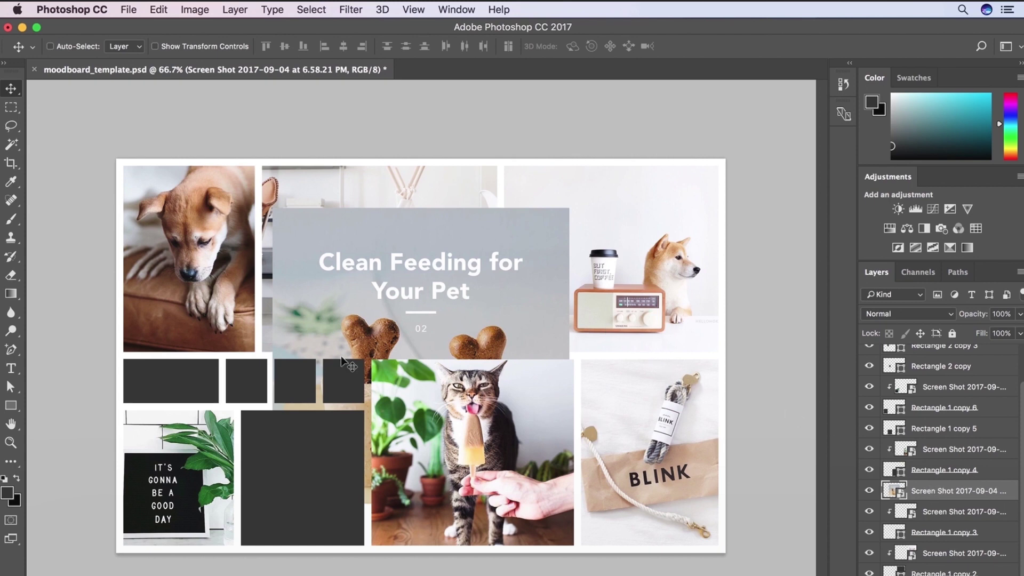
{"action": "right_click", "coordinate": [301, 451]}
{"action": "left_click", "coordinate": [325, 454]}
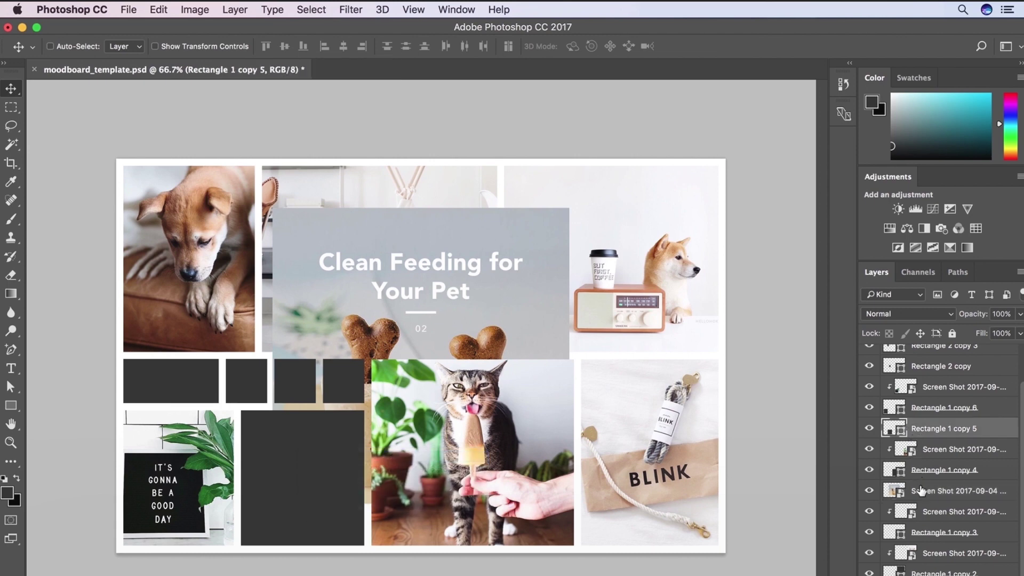
{"action": "left_click_drag", "start_coordinate": [921, 490], "coordinate": [910, 428]}
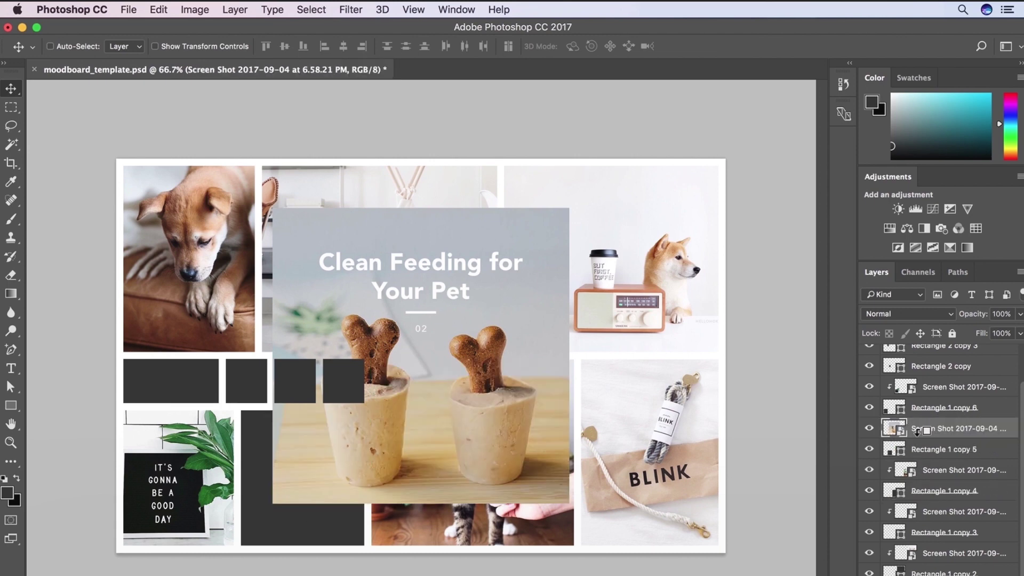
{"action": "left_click", "coordinate": [909, 438], "text": "alt"}
Shrink the dog-treat photo to about two-thirds and align it within the box
{"action": "left_click_drag", "start_coordinate": [530, 393], "coordinate": [661, 482]}
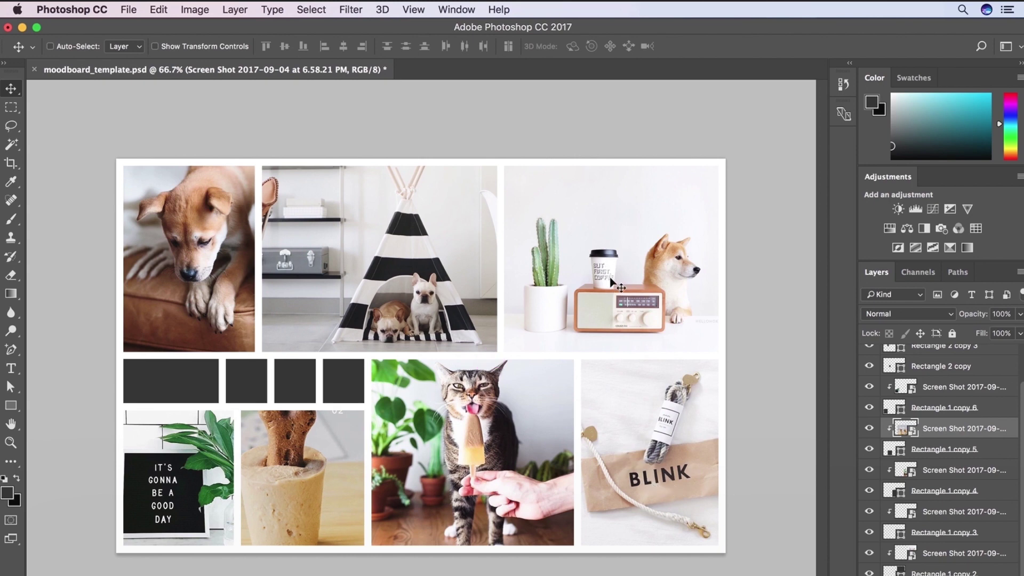
{"action": "key", "text": "super"}
{"action": "key", "text": "super+t"}
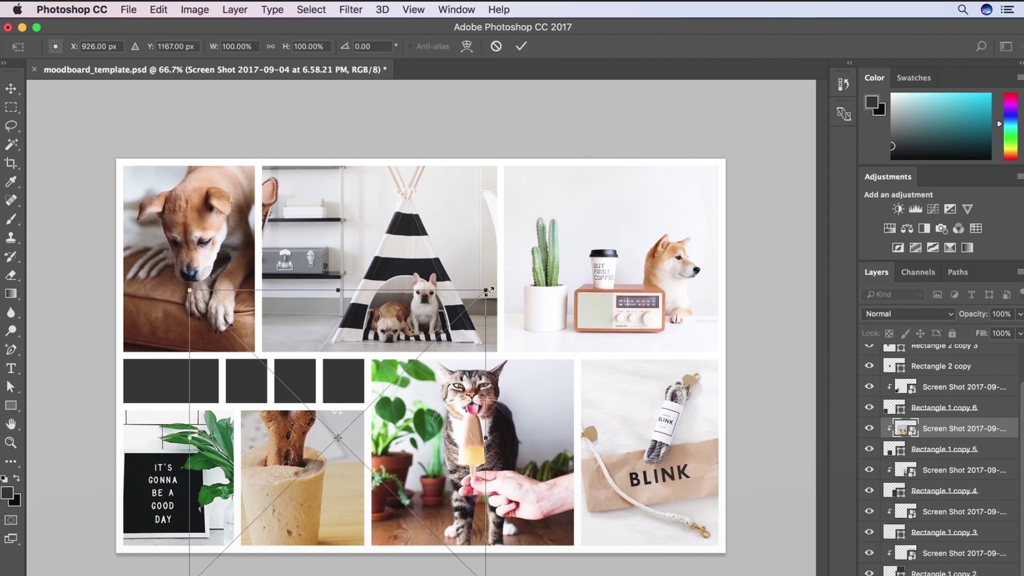
{"action": "left_click_drag", "start_coordinate": [489, 291], "coordinate": [387, 376]}
{"action": "left_click_drag", "start_coordinate": [351, 419], "coordinate": [346, 430]}
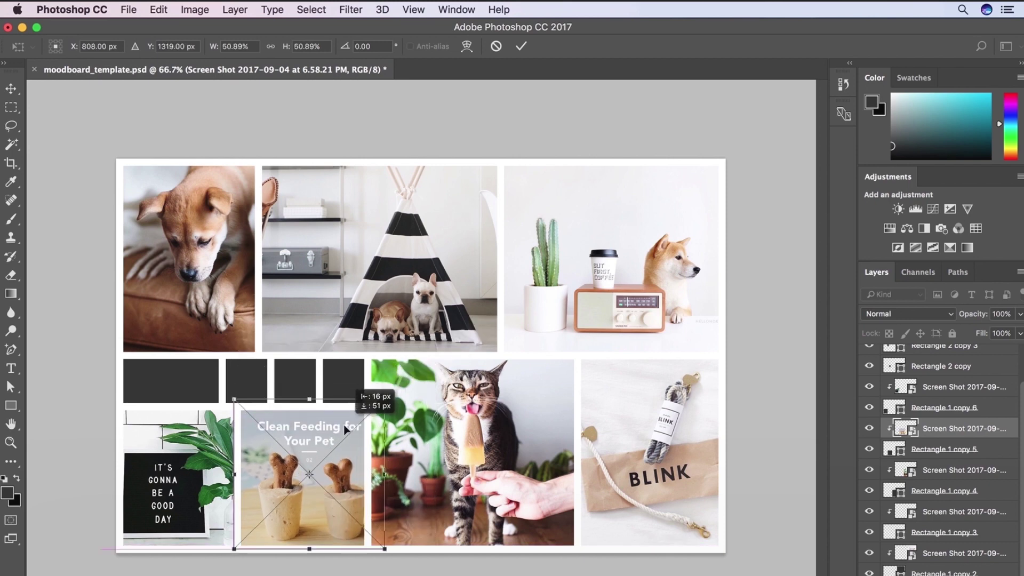
{"action": "key", "text": "Return"}
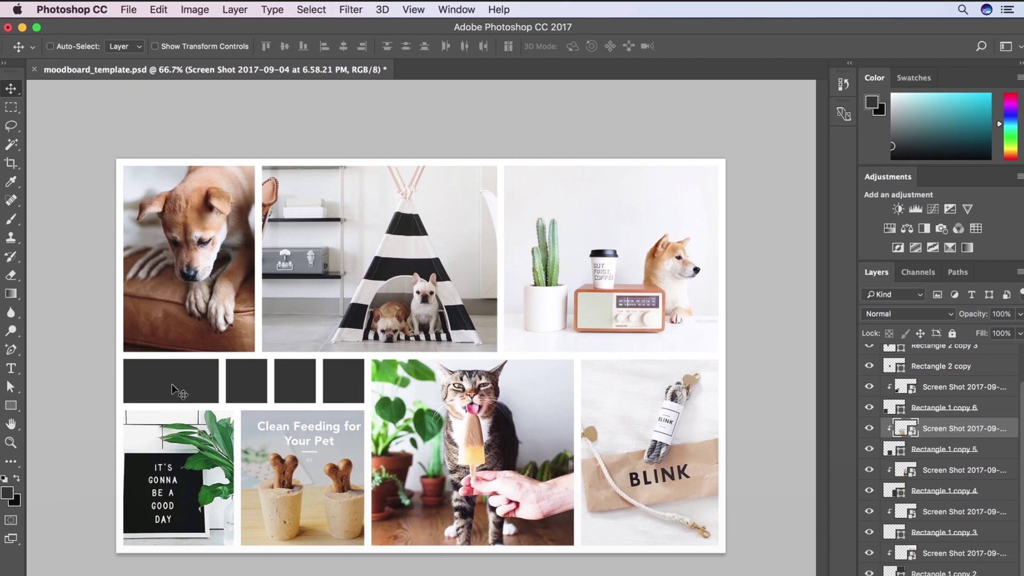
Fill the fourth swatch (Rectangle 2 copy 2) with burnt orange sampled from the radio
{"action": "right_click", "coordinate": [343, 388]}
{"action": "left_click", "coordinate": [394, 390]}
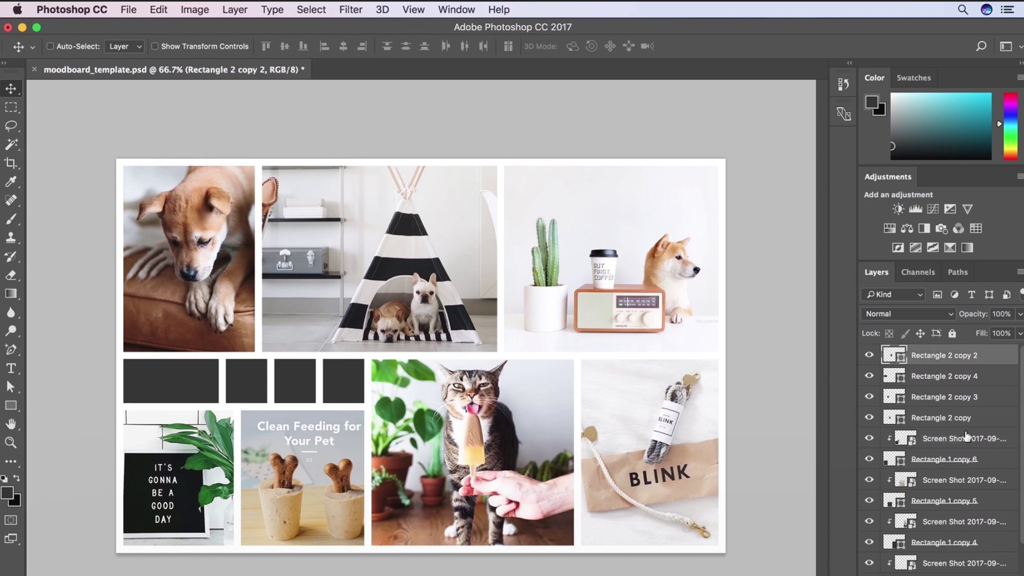
{"action": "double_click", "coordinate": [894, 362]}
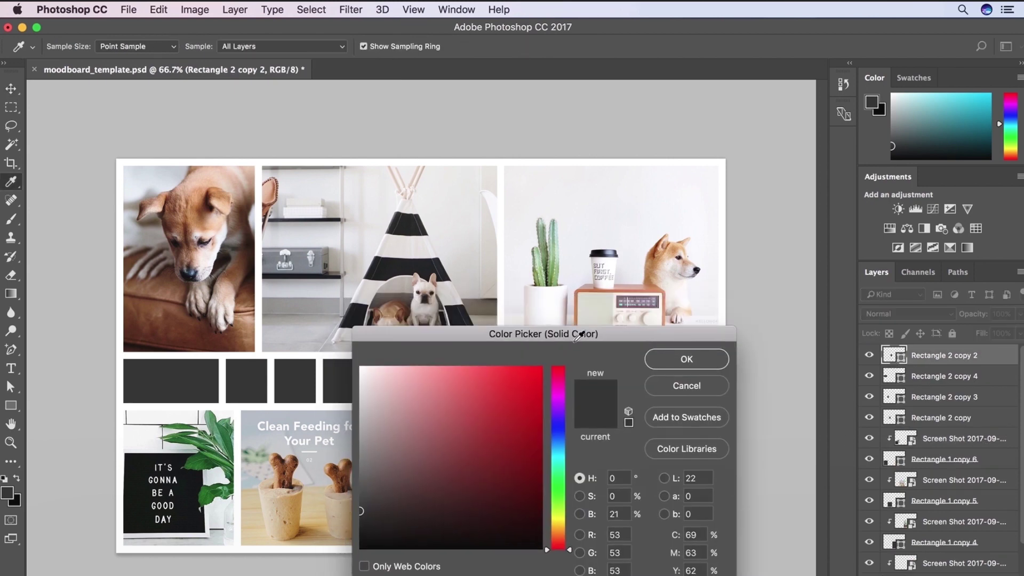
{"action": "left_click", "coordinate": [605, 288]}
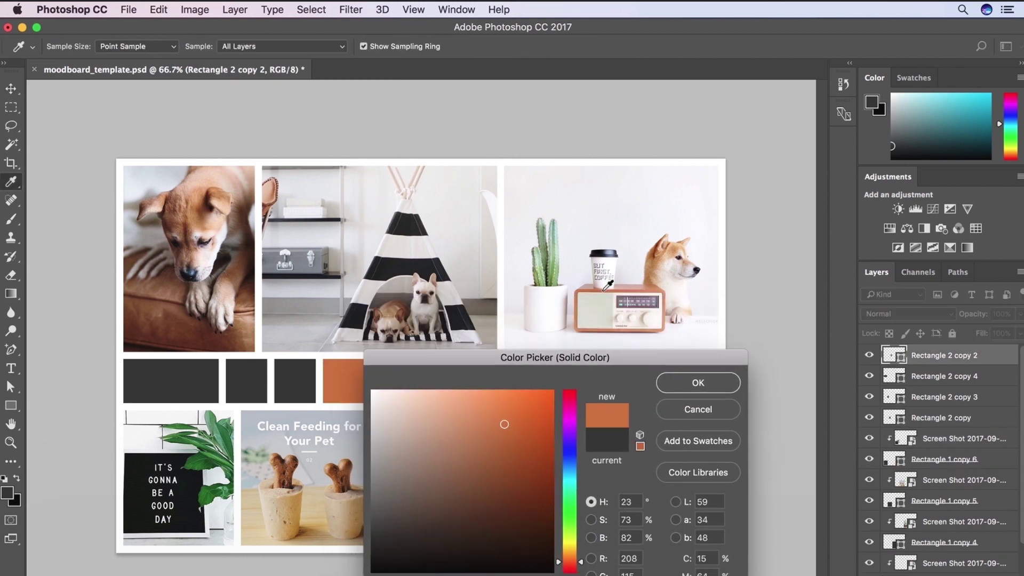
{"action": "left_click", "coordinate": [671, 387]}
Fill the third swatch (Rectangle 2 copy) with black sampled from the tent stripe
{"action": "right_click", "coordinate": [296, 374]}
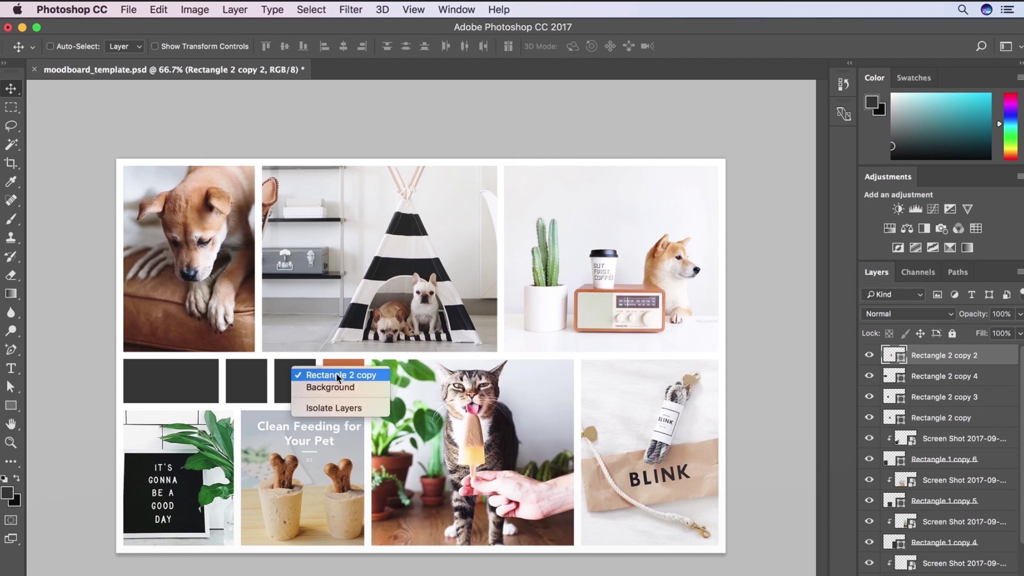
{"action": "left_click", "coordinate": [336, 372]}
{"action": "double_click", "coordinate": [892, 419]}
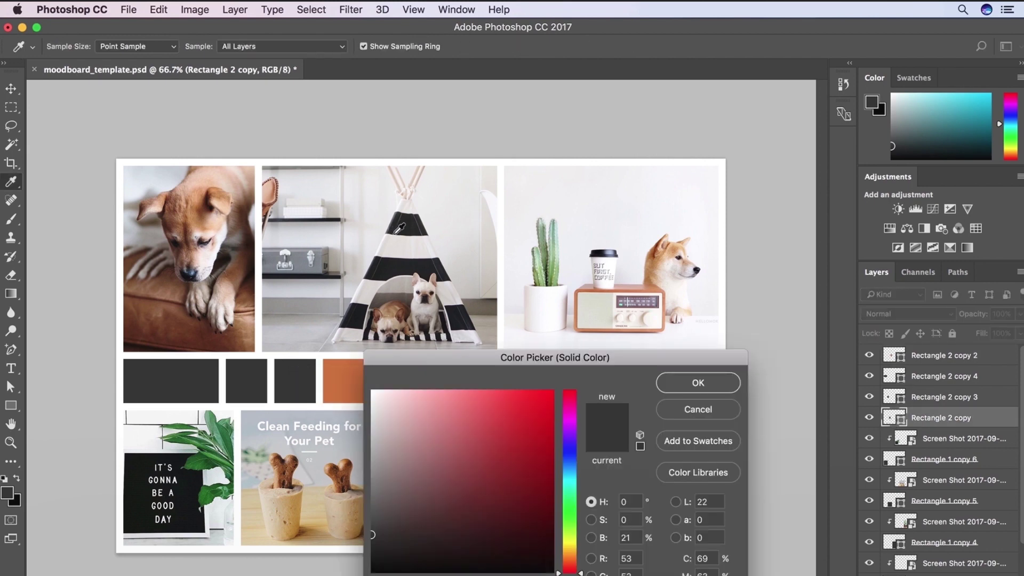
{"action": "left_click", "coordinate": [399, 263]}
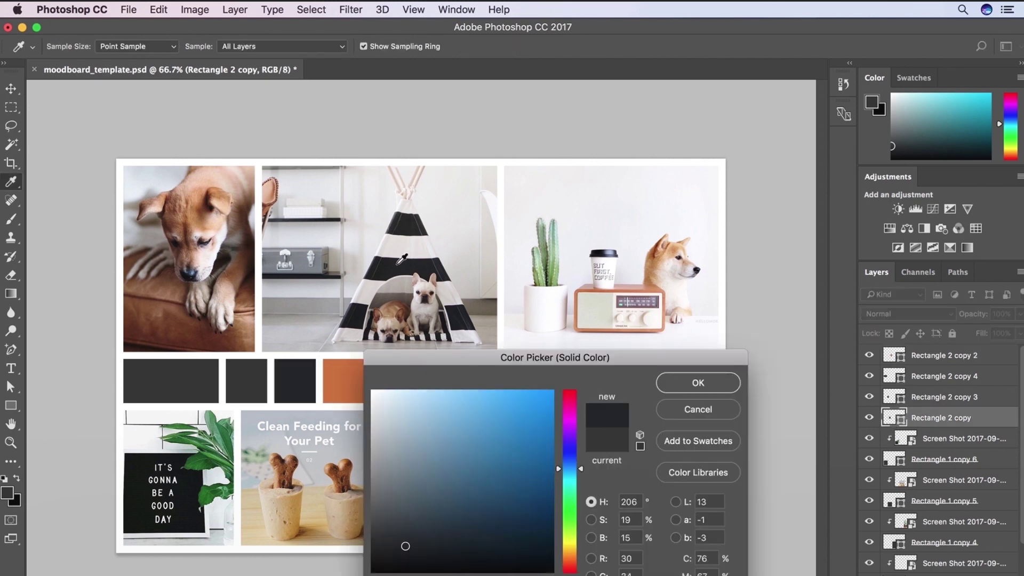
{"action": "left_click", "coordinate": [691, 384]}
Fill the second swatch (Rectangle 2 copy 3) with green sampled from the cactus
{"action": "right_click", "coordinate": [253, 379]}
{"action": "left_click", "coordinate": [291, 384]}
{"action": "double_click", "coordinate": [894, 398]}
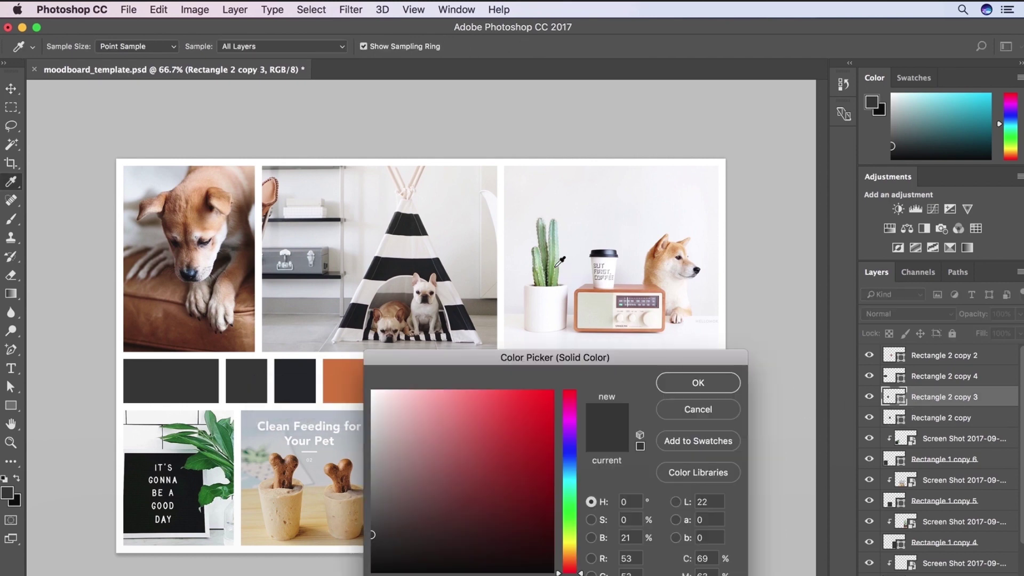
{"action": "left_click", "coordinate": [556, 265]}
{"action": "left_click", "coordinate": [694, 384]}
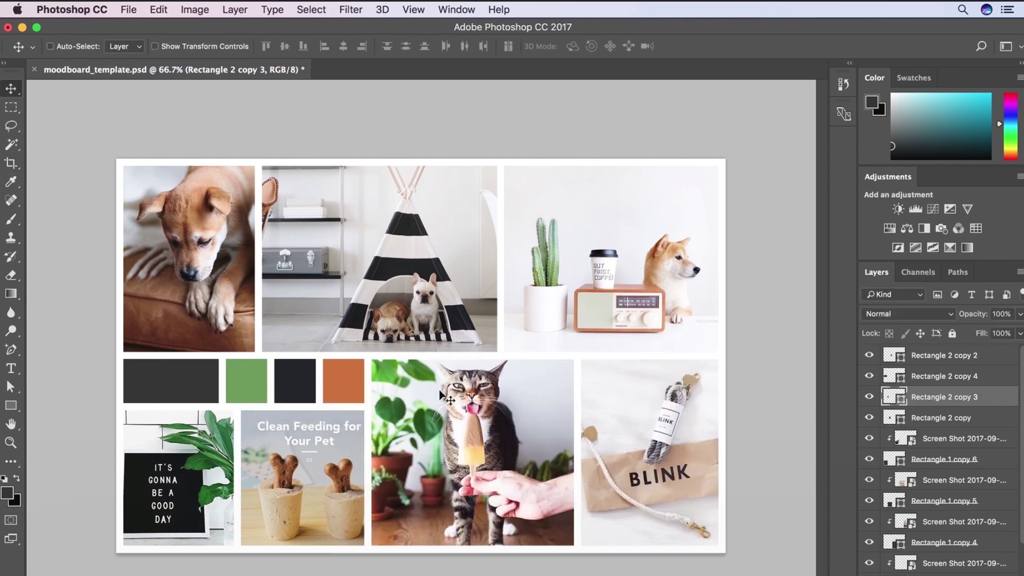
Fill the first swatch (Rectangle 2 copy 4) with white-gray sampled from the photo background
{"action": "right_click", "coordinate": [187, 380]}
{"action": "left_click", "coordinate": [213, 384]}
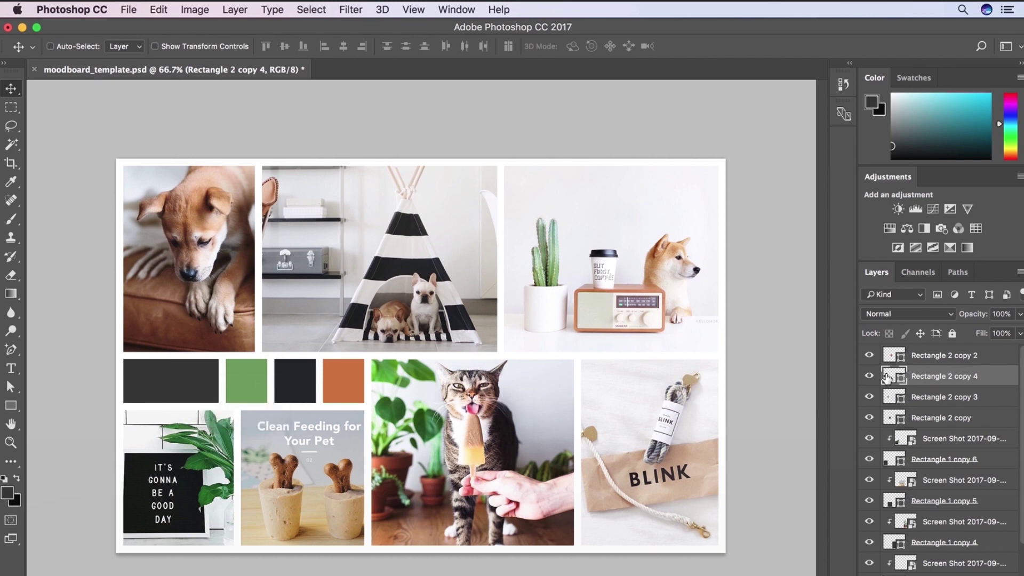
{"action": "double_click", "coordinate": [894, 376]}
{"action": "left_click", "coordinate": [630, 193]}
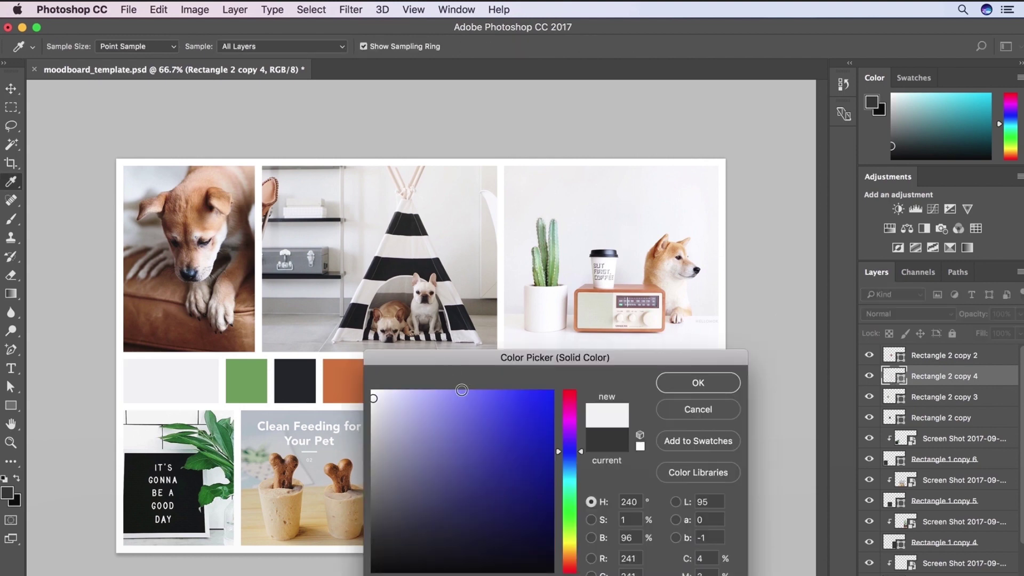
{"action": "left_click", "coordinate": [698, 383]}
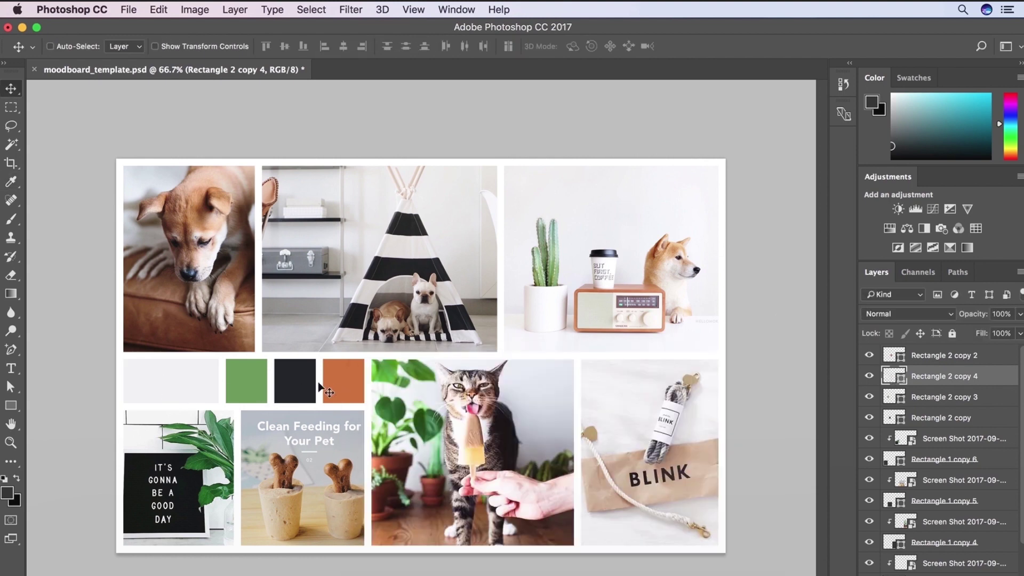